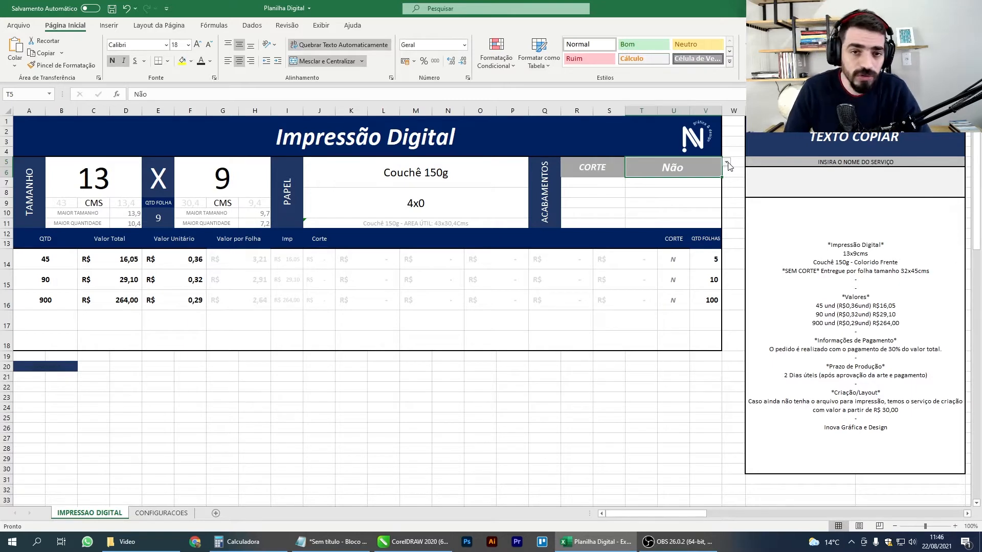
Set the CORTE finishing option to Guilhotina and review the quote text under TEXTO COPIAR
{"action": "left_click", "coordinate": [727, 163]}
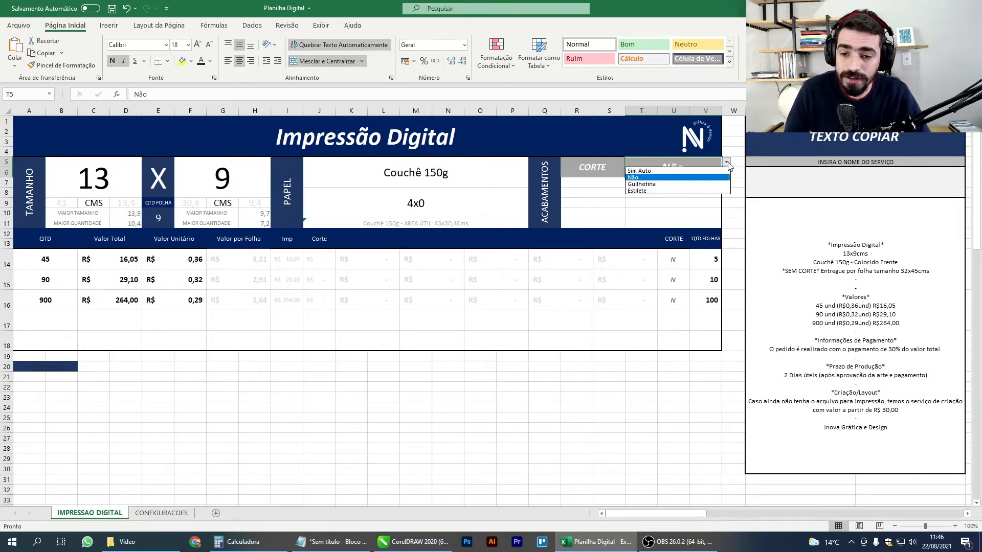
{"action": "left_click", "coordinate": [715, 176]}
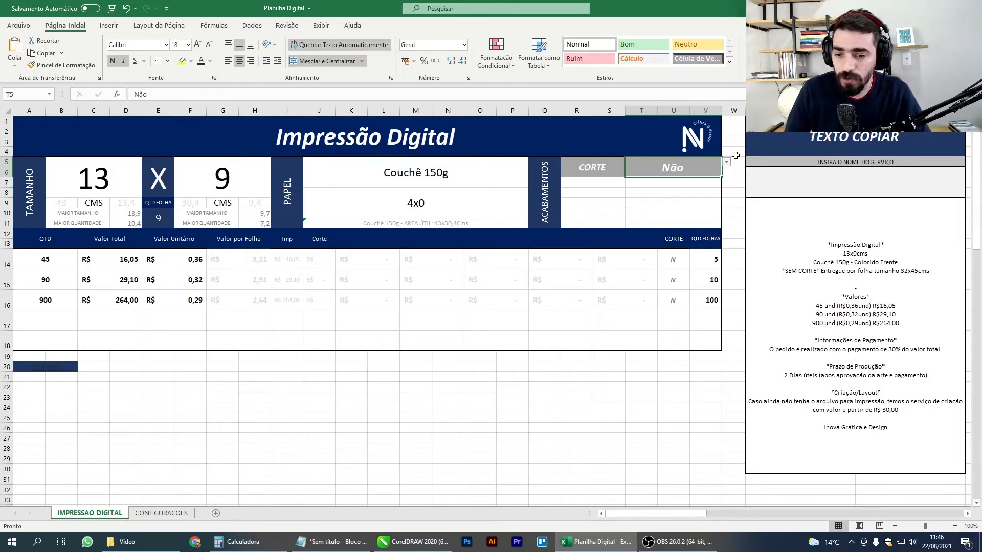
{"action": "left_click_drag", "start_coordinate": [611, 169], "coordinate": [685, 168]}
{"action": "left_click", "coordinate": [714, 165]}
{"action": "left_click", "coordinate": [726, 162]}
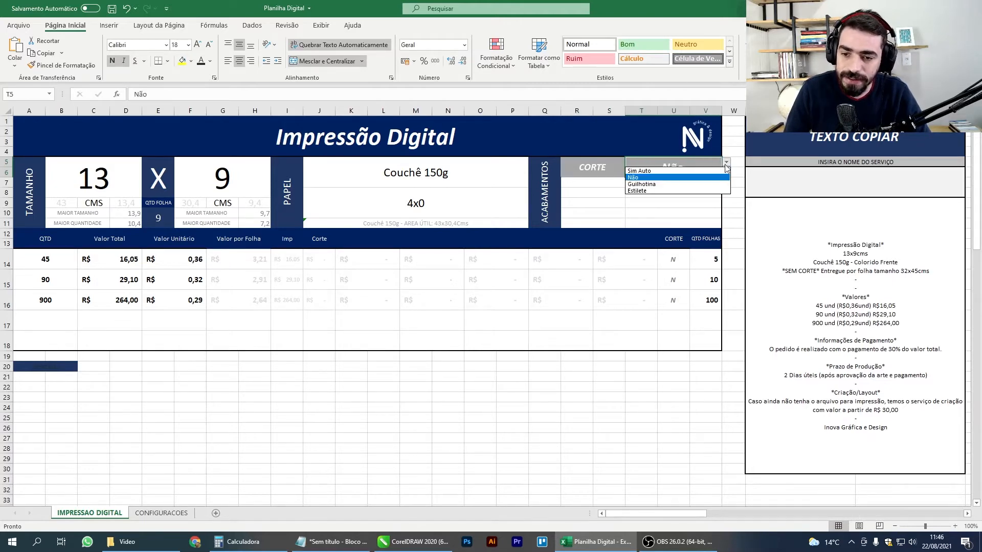
{"action": "left_click", "coordinate": [703, 179]}
{"action": "left_click", "coordinate": [634, 213]}
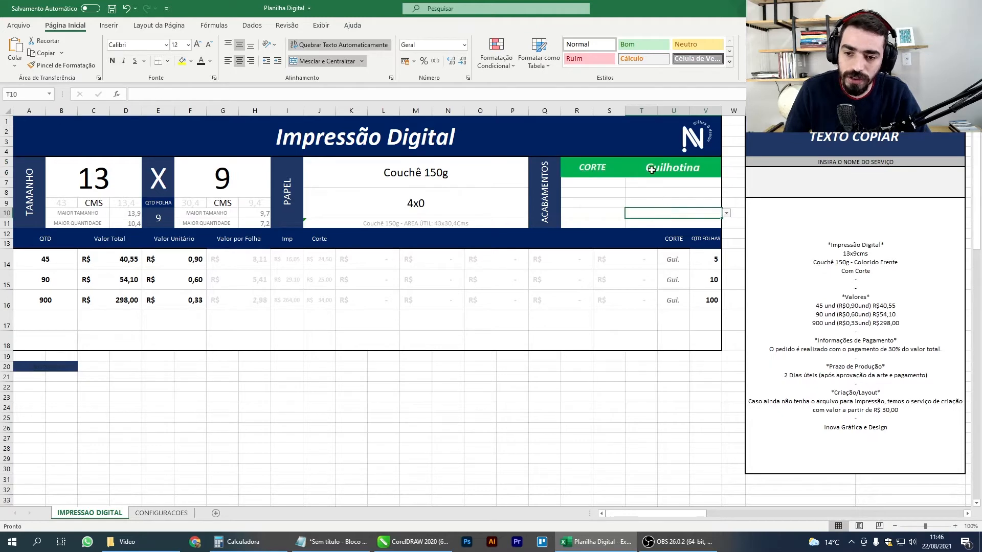
{"action": "left_click_drag", "start_coordinate": [609, 169], "coordinate": [651, 168]}
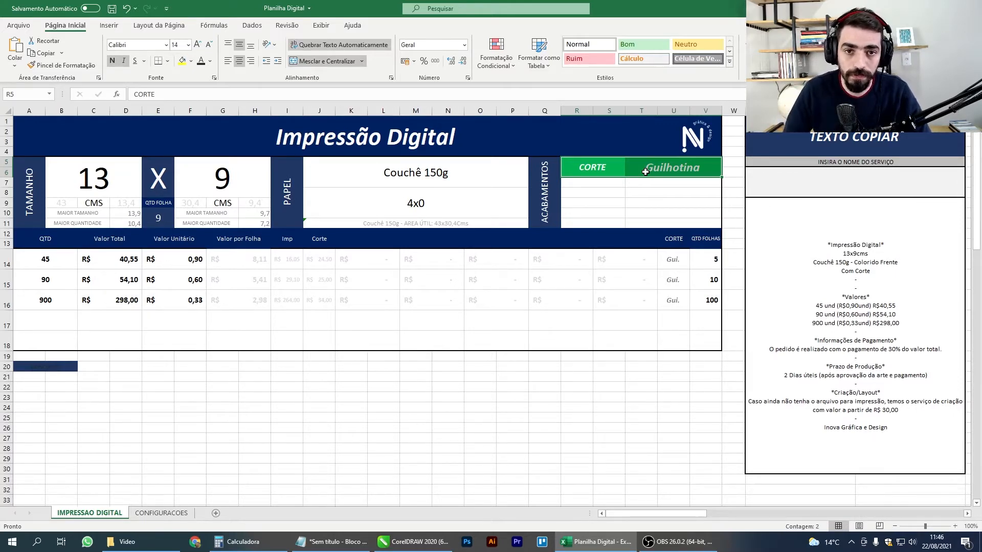
{"action": "left_click", "coordinate": [688, 172]}
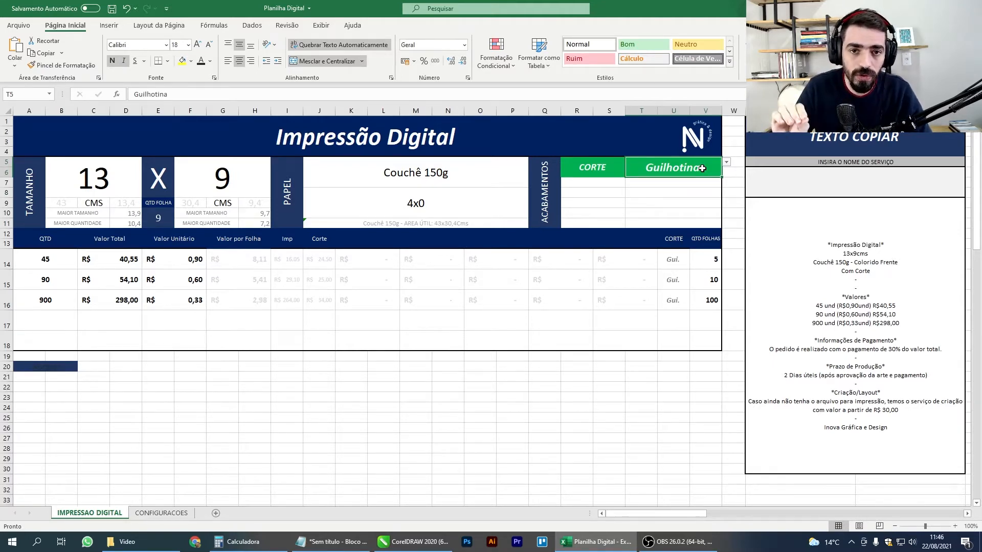
{"action": "left_click", "coordinate": [872, 252]}
{"action": "left_click", "coordinate": [700, 169]}
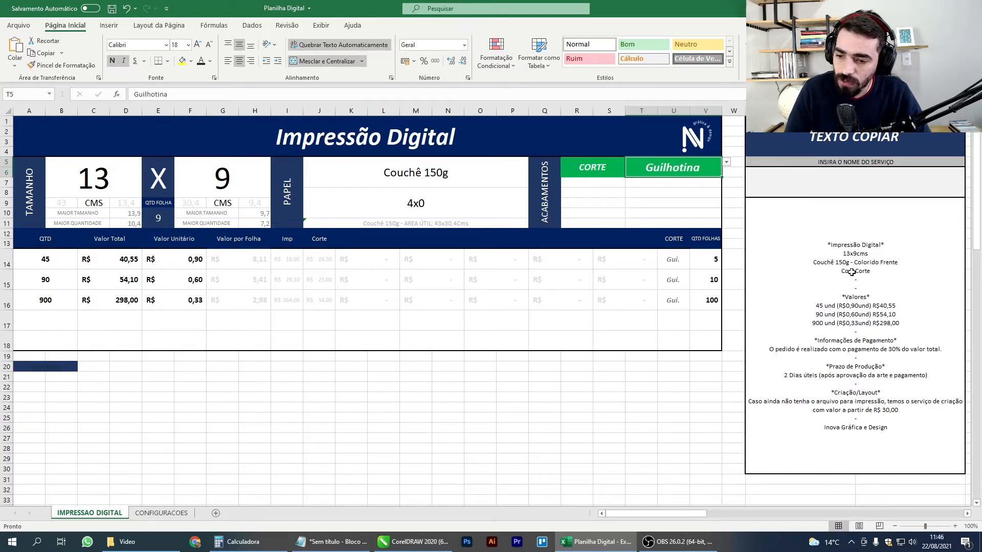
Set the CORTE finishing option to Não and the paper to Sulfite 75g
{"action": "left_click", "coordinate": [726, 162]}
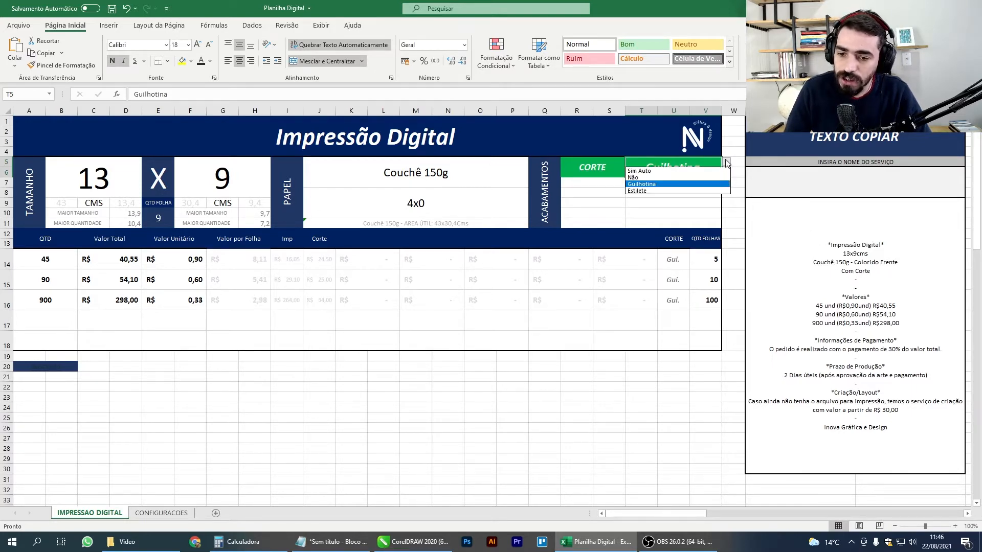
{"action": "left_click", "coordinate": [715, 177]}
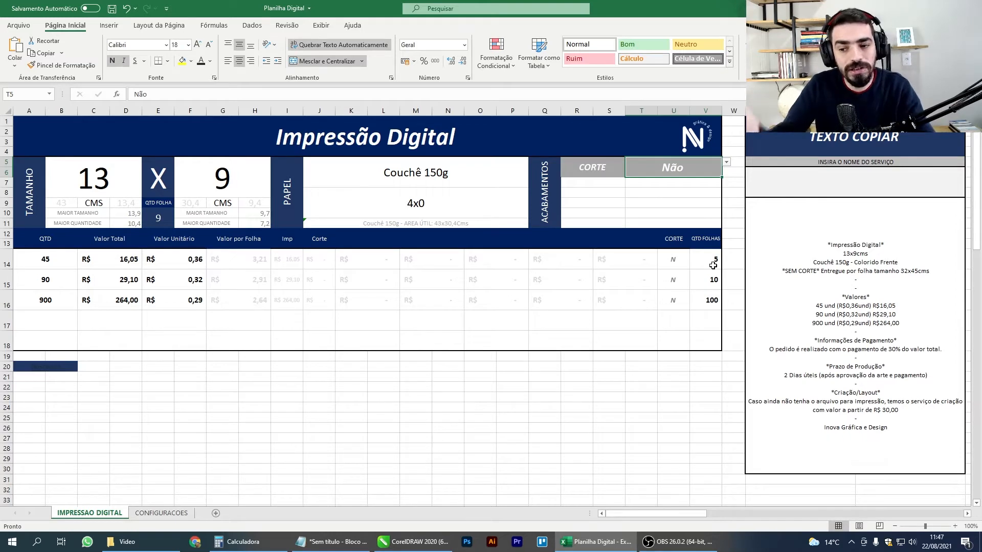
{"action": "left_click", "coordinate": [525, 170]}
{"action": "left_click", "coordinate": [534, 163]}
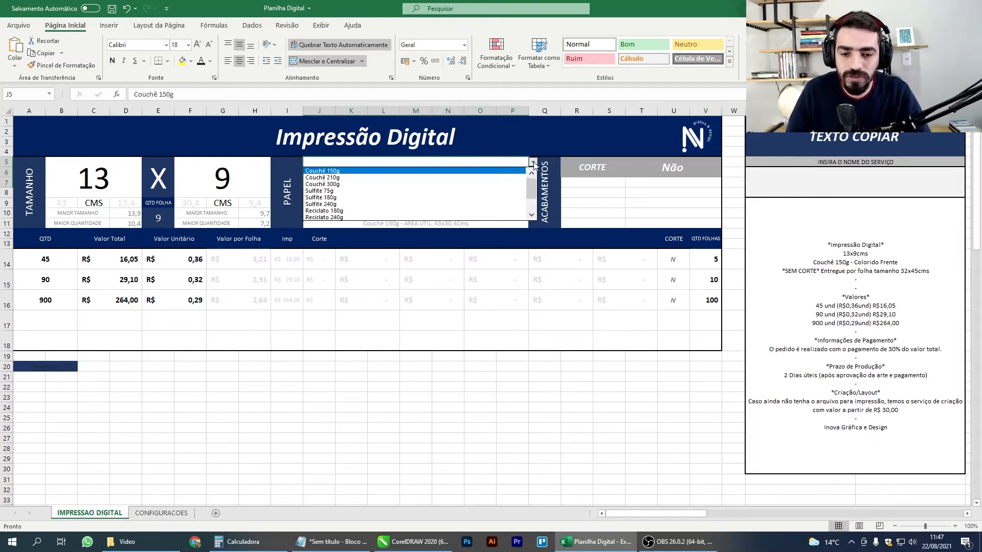
{"action": "left_click", "coordinate": [500, 192]}
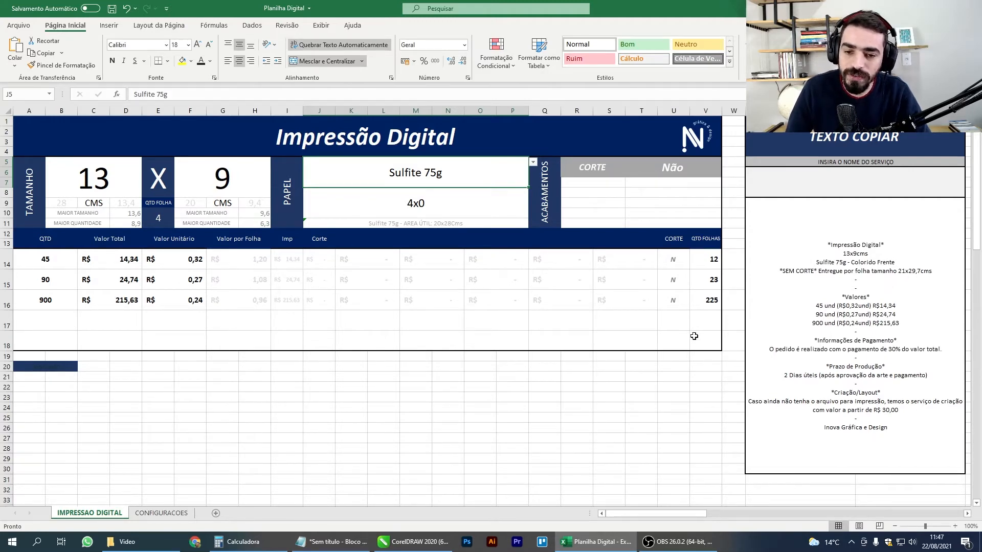
Set the CORTE finishing option to Guilhotina for the Sulfite 75g quote
{"action": "left_click", "coordinate": [696, 169]}
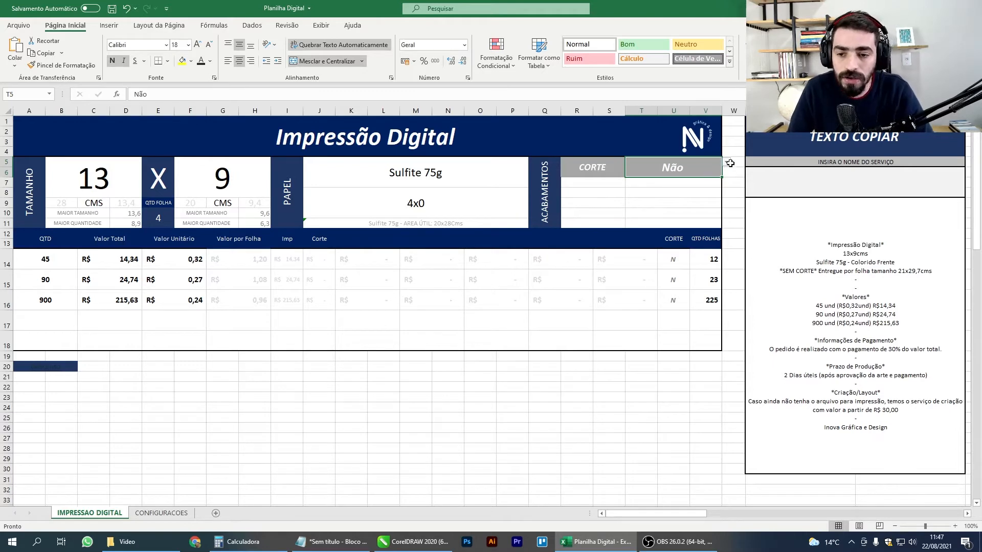
{"action": "left_click", "coordinate": [727, 162]}
{"action": "left_click", "coordinate": [709, 184]}
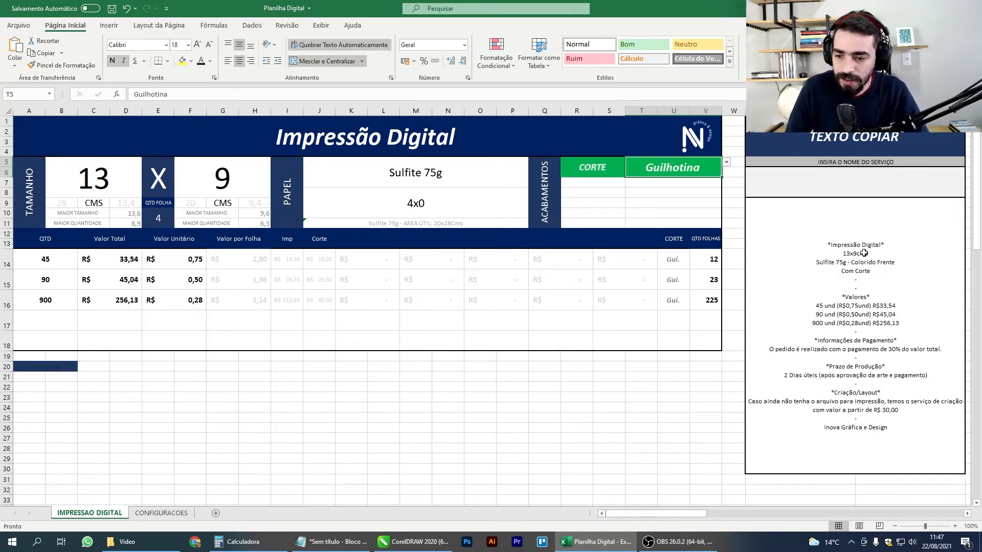
{"action": "left_click", "coordinate": [580, 460]}
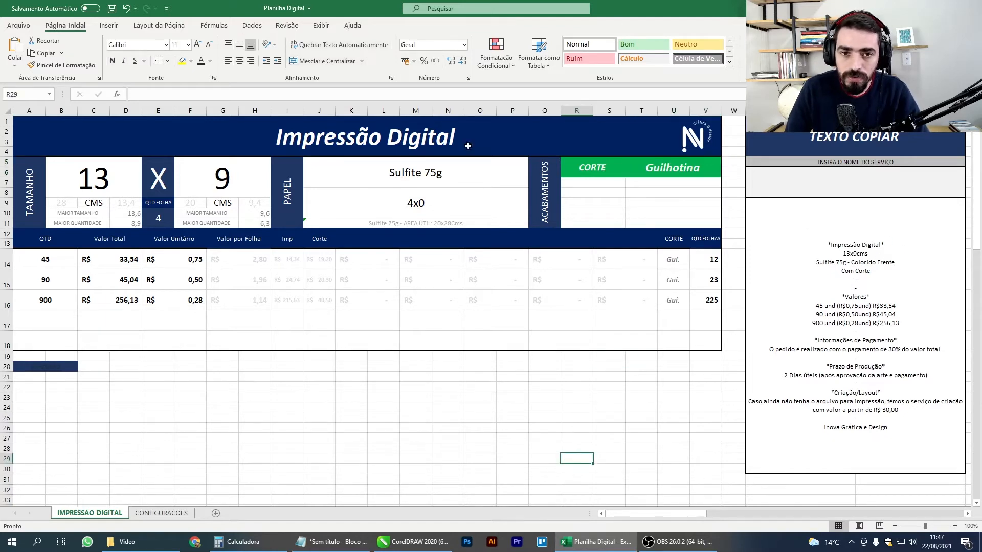
Look through the ACABAMENTOS finishing tables on the CONFIGURACOES sheet, from Vinco to Furo
{"action": "left_click", "coordinate": [156, 515]}
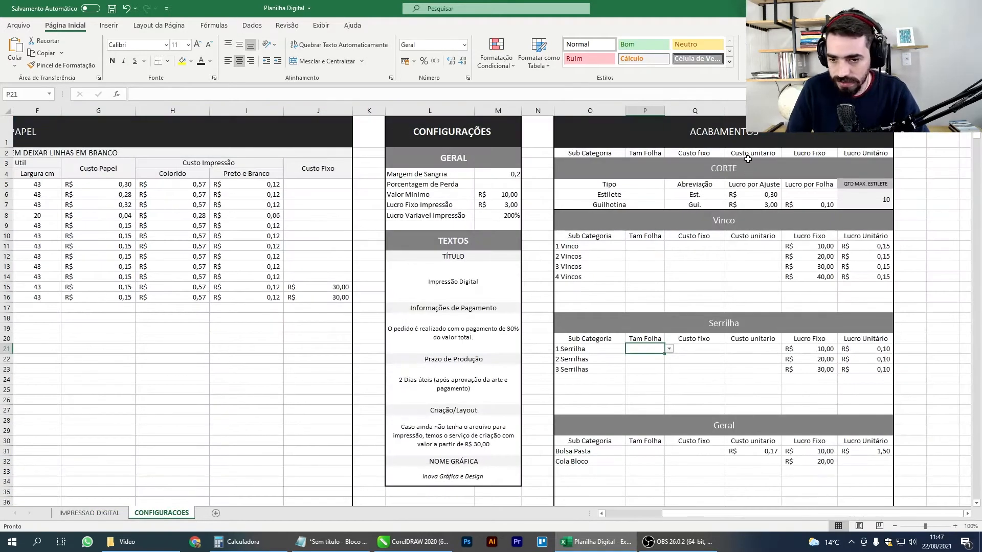
{"action": "left_click_drag", "start_coordinate": [712, 134], "coordinate": [720, 175]}
{"action": "scroll", "coordinate": [720, 175], "scroll_direction": "down", "scroll_amount": 4}
{"action": "scroll", "coordinate": [720, 175], "scroll_direction": "down", "scroll_amount": 9}
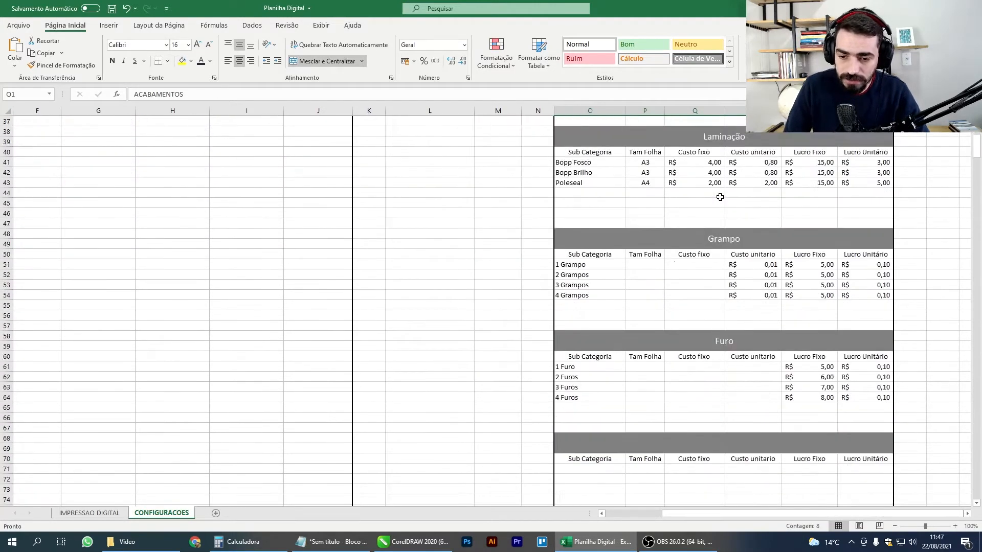
{"action": "scroll", "coordinate": [720, 197], "scroll_direction": "up", "scroll_amount": 12}
{"action": "left_click", "coordinate": [725, 220]}
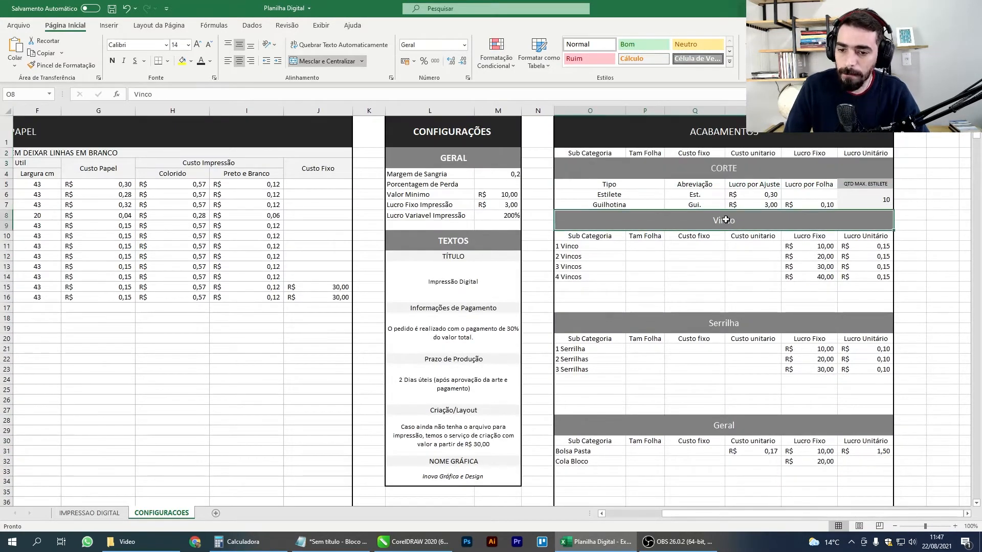
Examine the Estilete and Guilhotina types in the CORTE table and their Lucro por Ajuste column
{"action": "left_click", "coordinate": [734, 169]}
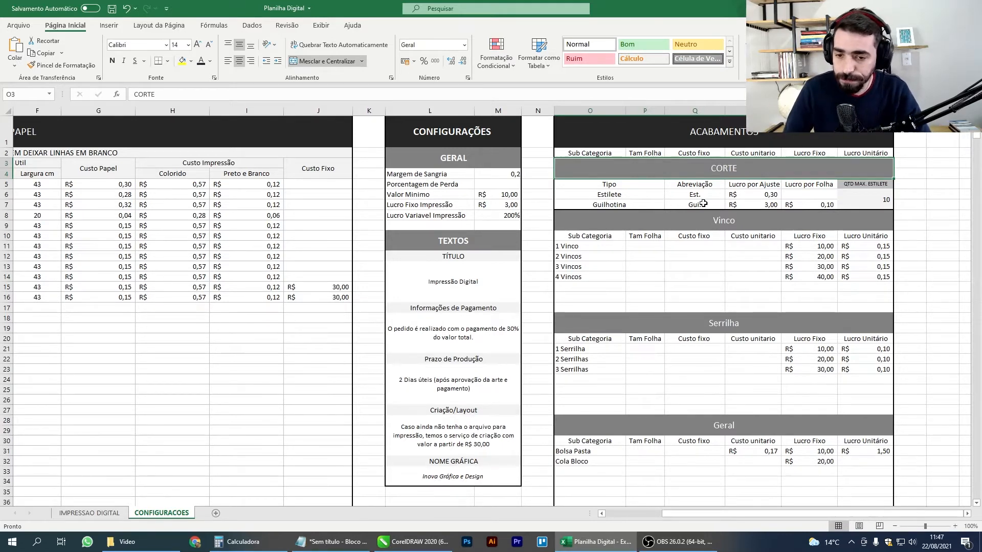
{"action": "left_click", "coordinate": [653, 195]}
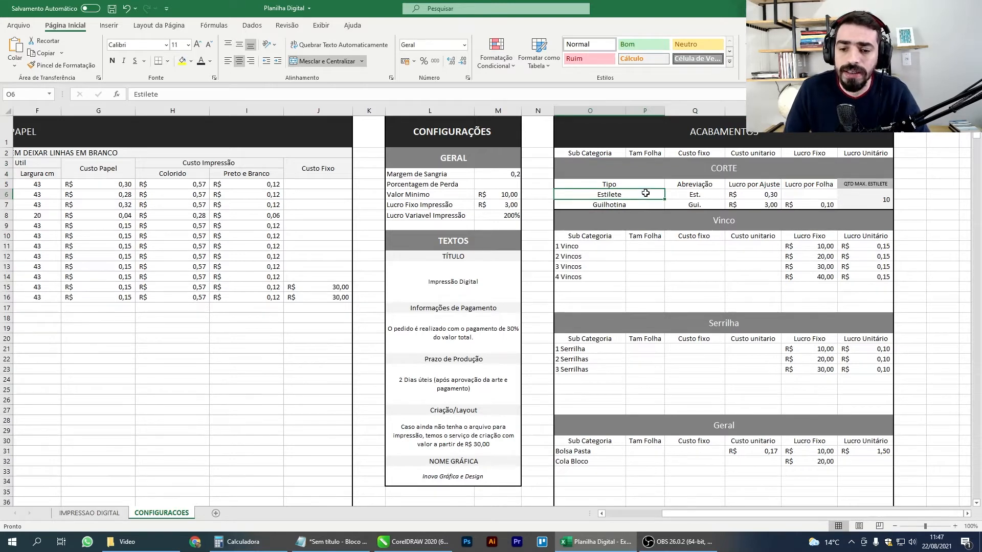
{"action": "left_click", "coordinate": [648, 202]}
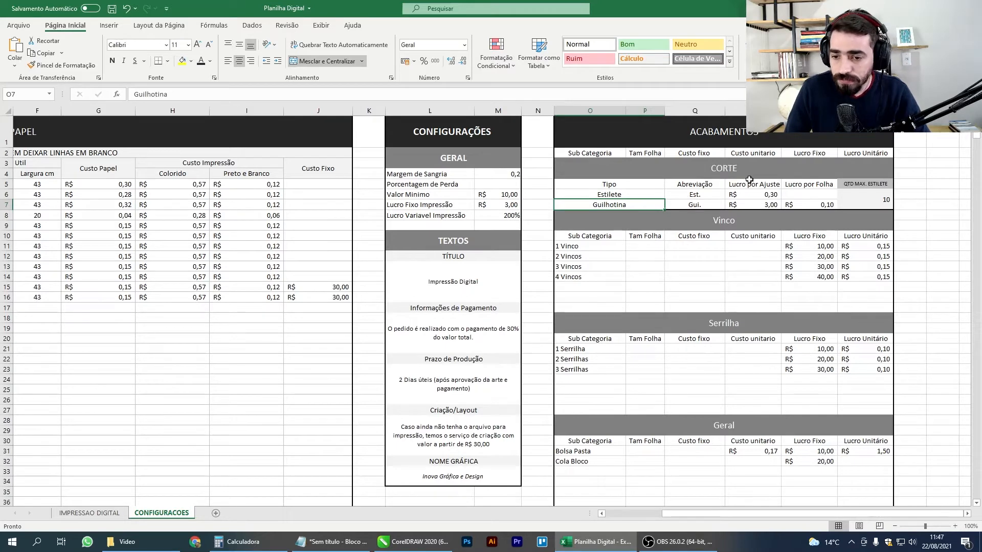
{"action": "left_click_drag", "start_coordinate": [750, 184], "coordinate": [751, 199]}
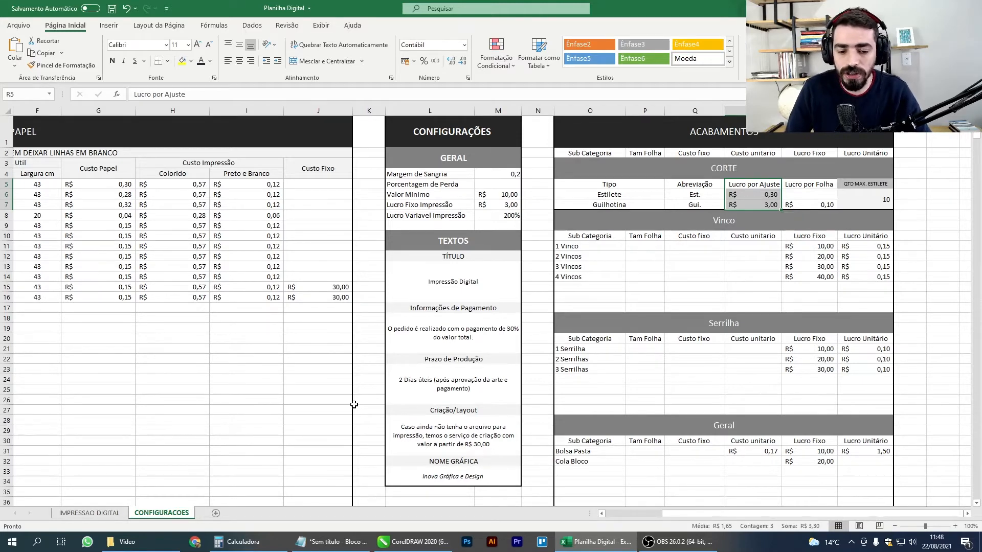
Compare the CORTE table's Lucro por Ajuste values with the 13x9cms cutting layout in CorelDRAW
{"action": "left_click", "coordinate": [398, 537]}
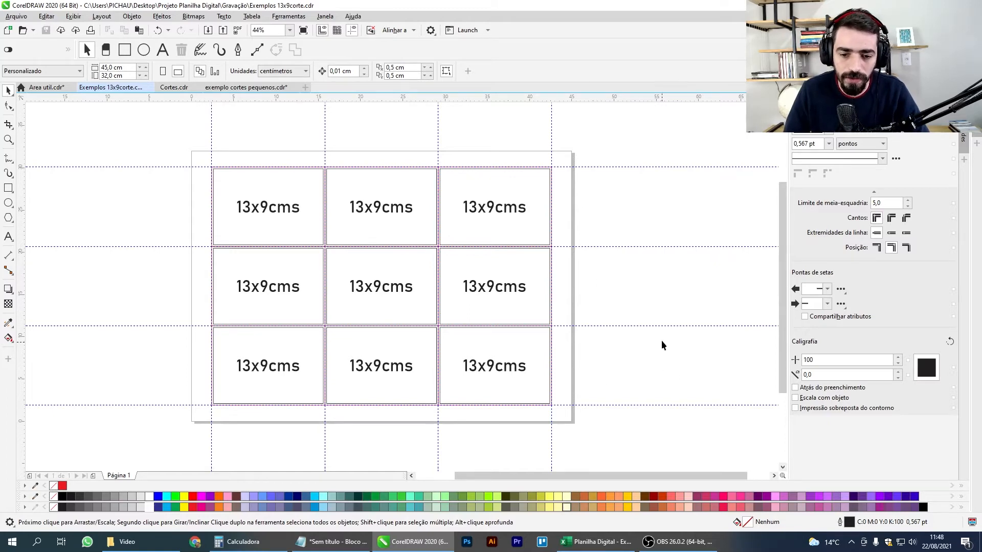
{"action": "left_click", "coordinate": [596, 542]}
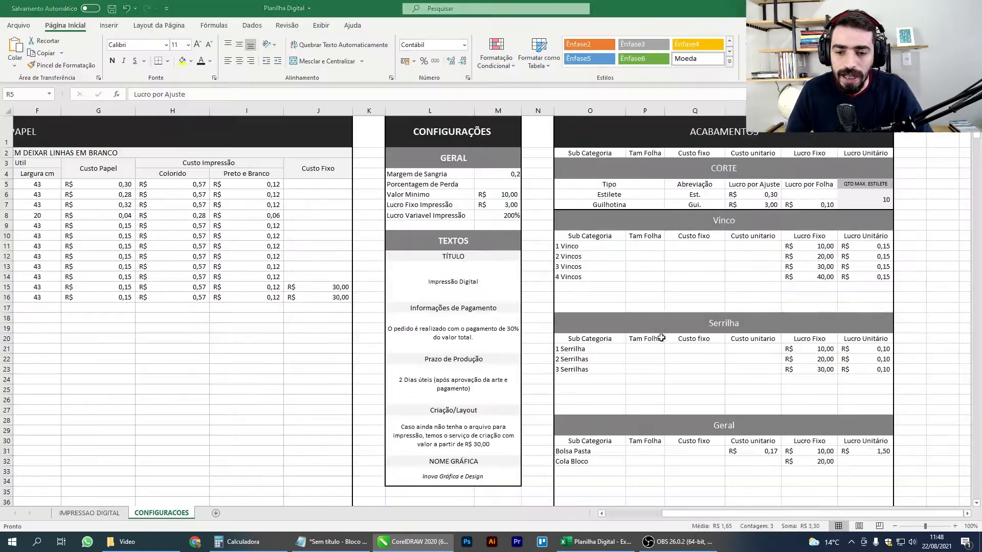
{"action": "left_click", "coordinate": [764, 207]}
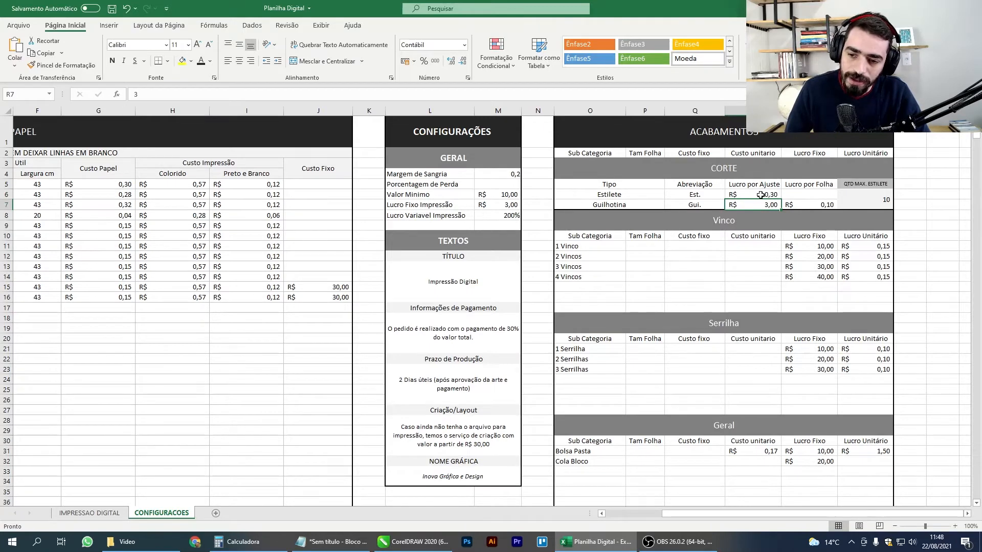
{"action": "key", "text": "alt+Tab"}
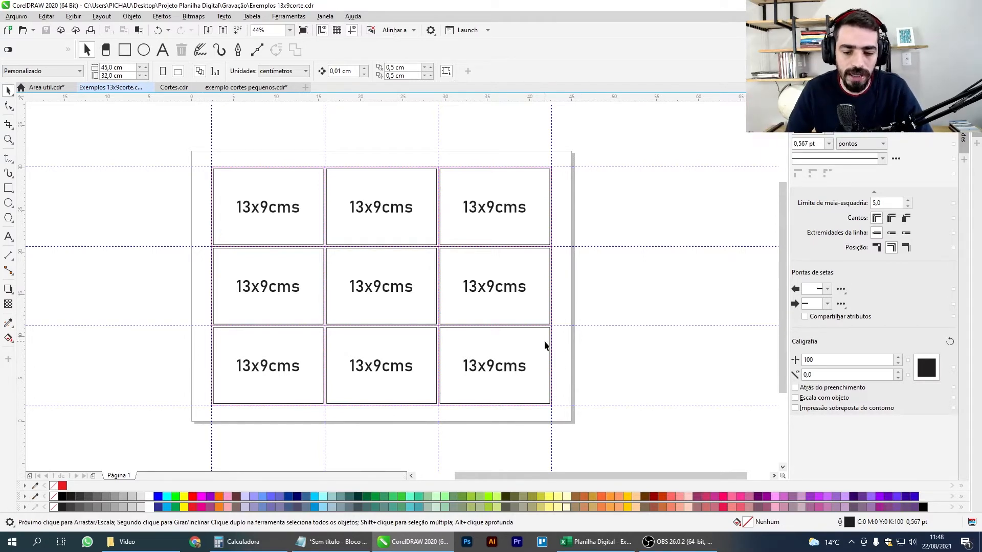
{"action": "key", "text": "alt+Tab"}
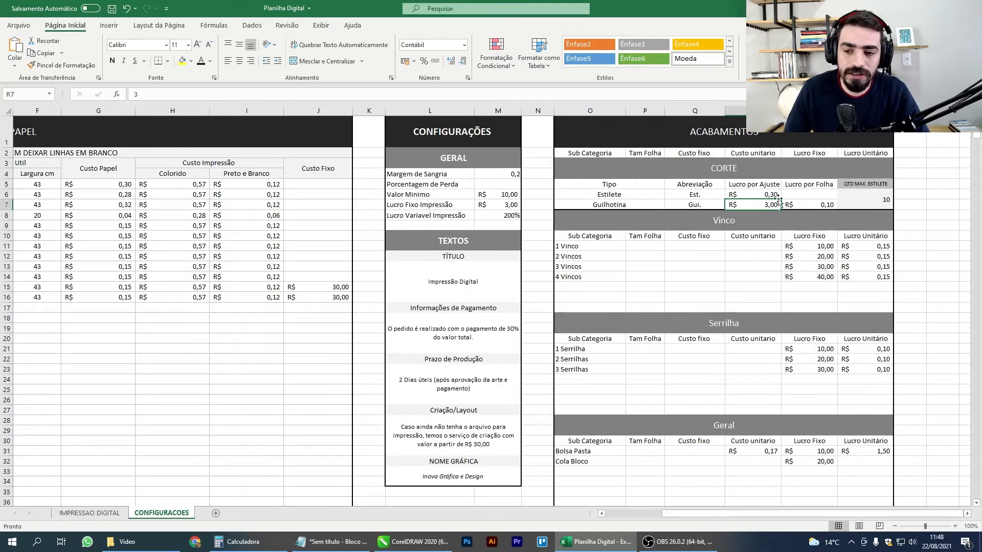
{"action": "key", "text": "alt+Tab"}
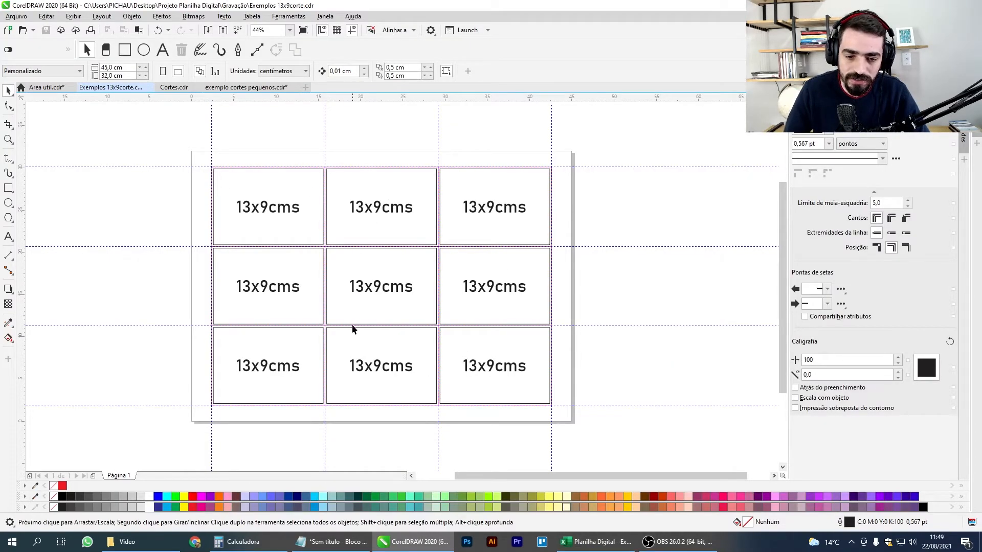
View the Estilete and Guilhotina price examples in Cortes.cdr and compare them with the CORTE table in Excel
{"action": "left_click", "coordinate": [173, 89]}
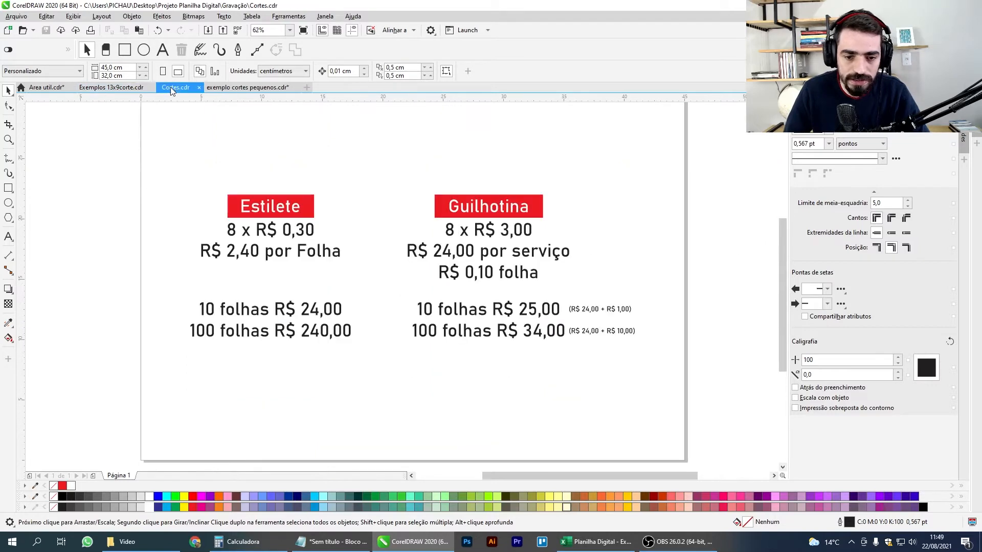
{"action": "left_click", "coordinate": [330, 251]}
{"action": "left_click", "coordinate": [432, 171]}
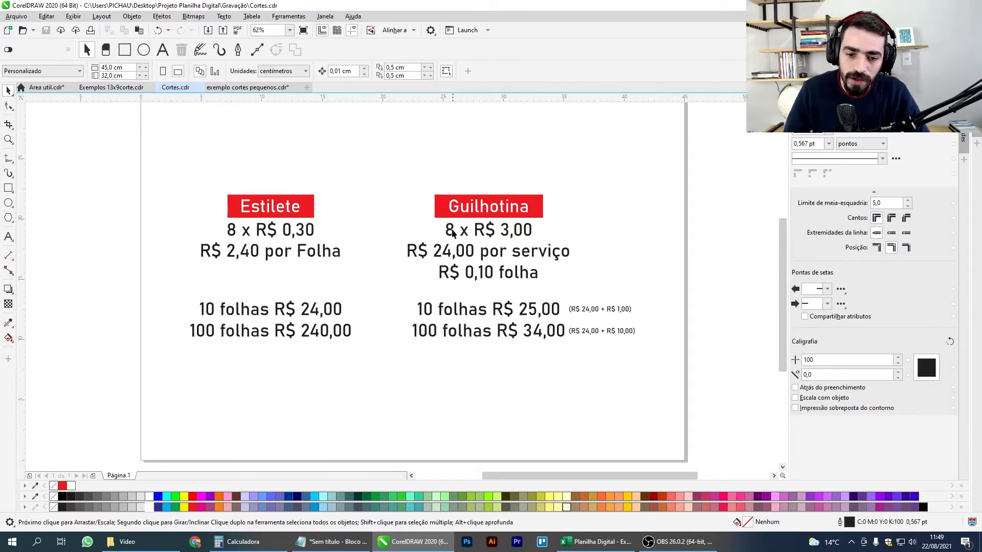
{"action": "key", "text": "alt+Tab"}
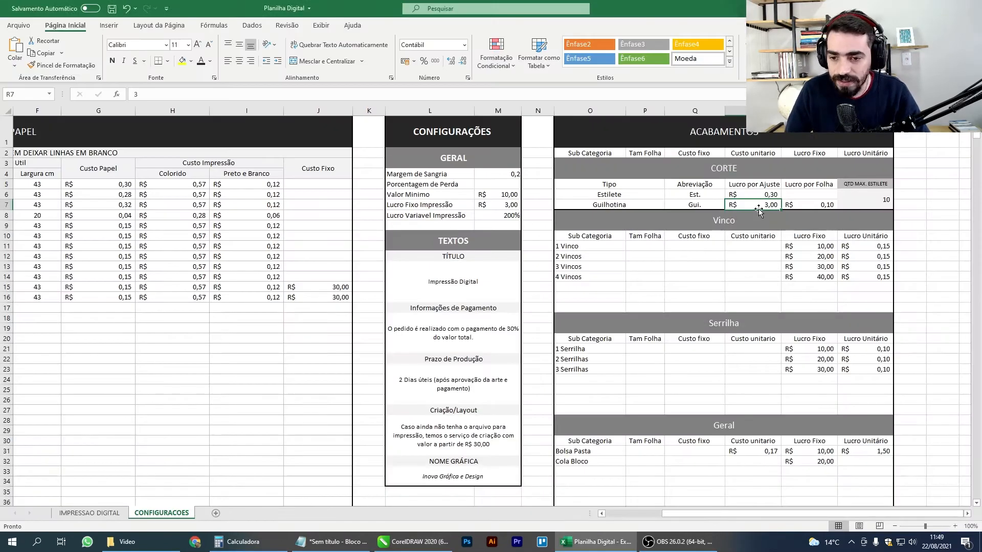
{"action": "key", "text": "alt+Tab"}
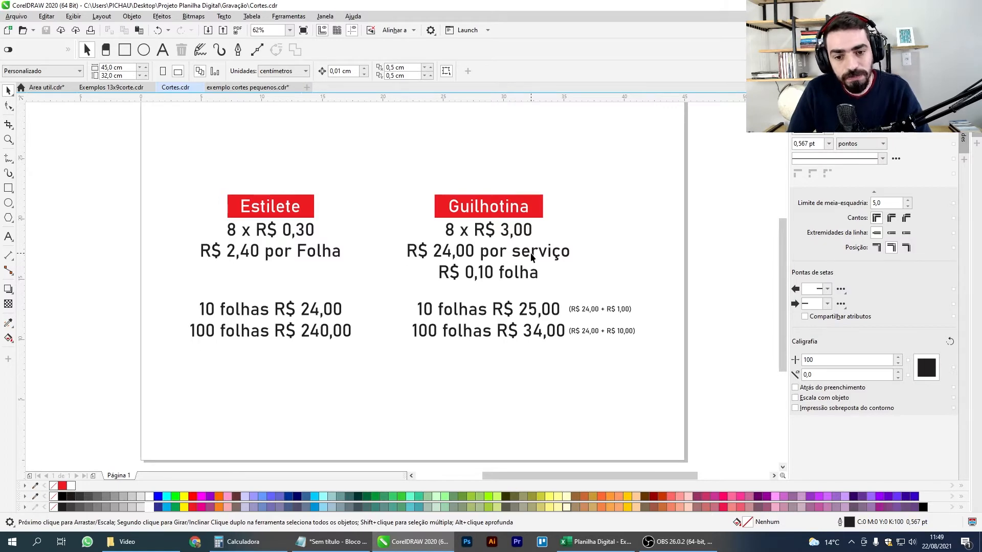
{"action": "key", "text": "alt+Tab"}
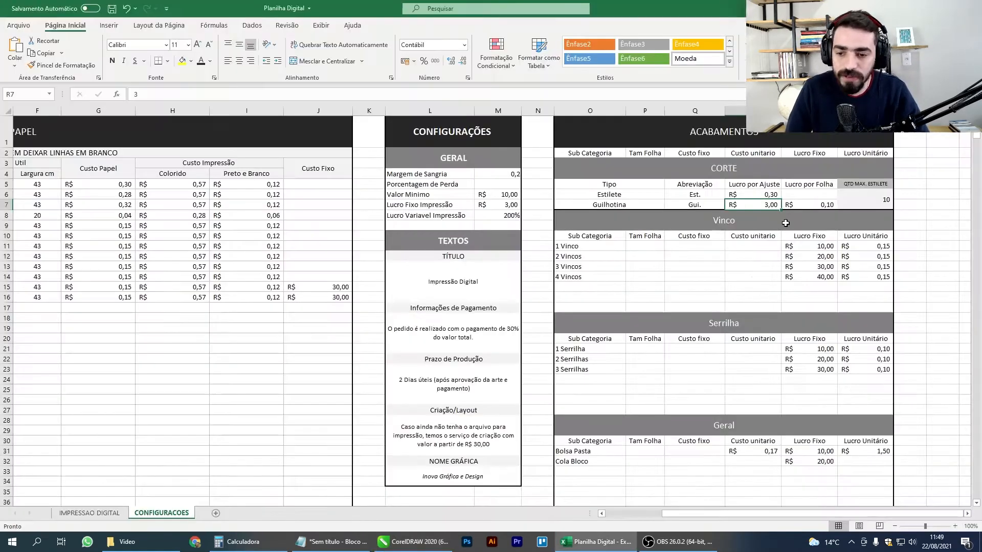
Check Guilhotina's Lucro por Folha cell, switch to CorelDRAW and marquee-select the whole Guilhotina price example
{"action": "left_click", "coordinate": [808, 205]}
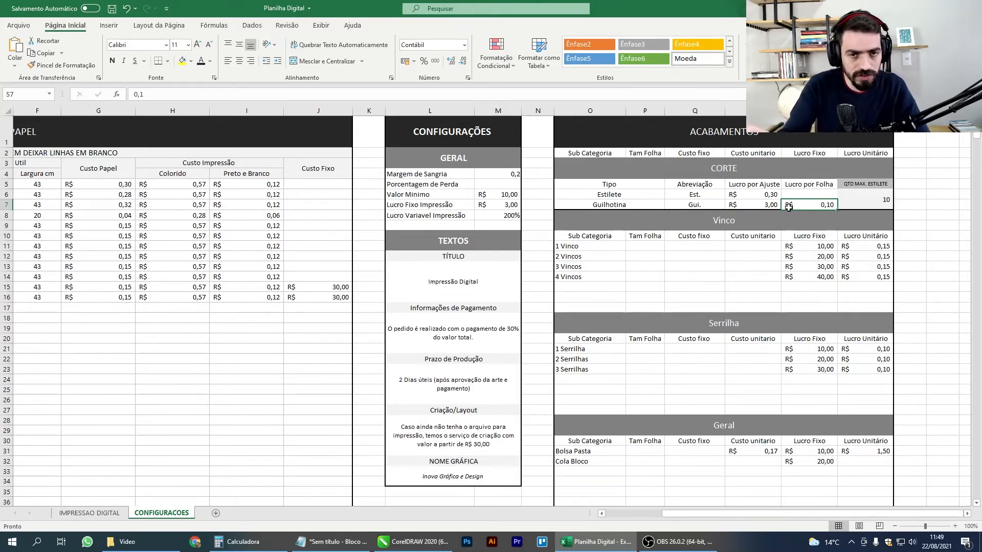
{"action": "key", "text": "alt+Tab"}
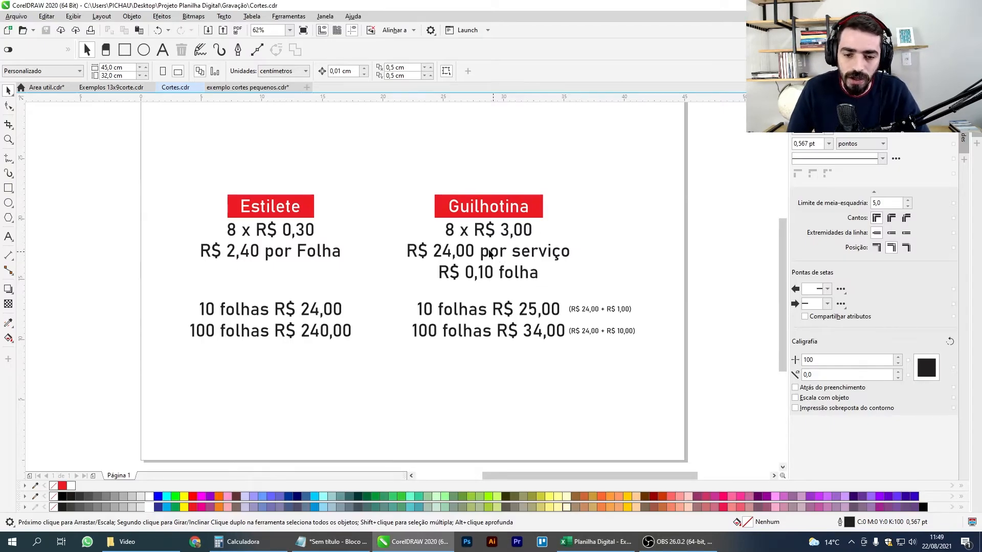
{"action": "left_click_drag", "start_coordinate": [388, 174], "coordinate": [691, 361]}
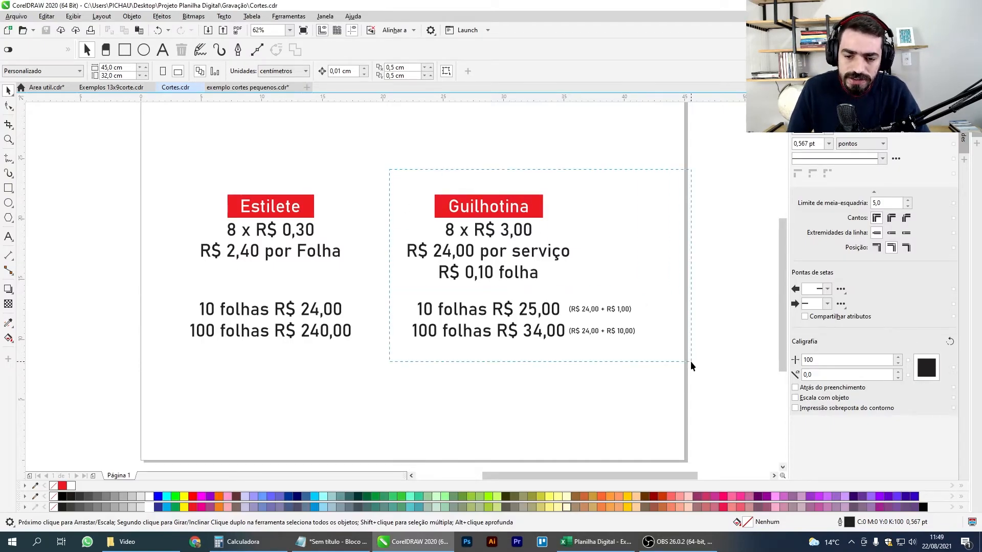
Examine the Guilhotina price per service, price per folha and the 10 and 100 folhas totals in Cortes.cdr
{"action": "left_click", "coordinate": [523, 181]}
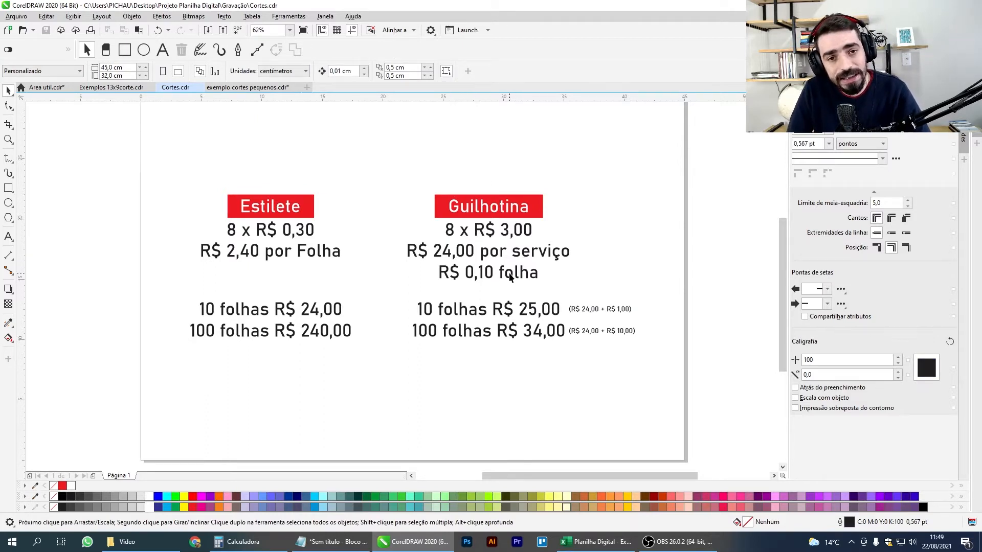
{"action": "left_click", "coordinate": [510, 314]}
{"action": "left_click", "coordinate": [544, 397]}
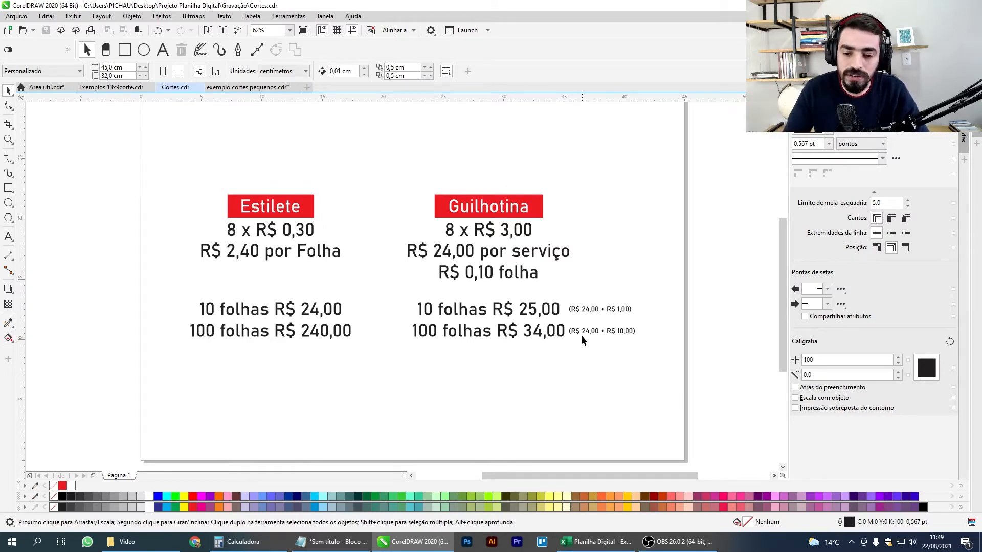
{"action": "left_click", "coordinate": [620, 334]}
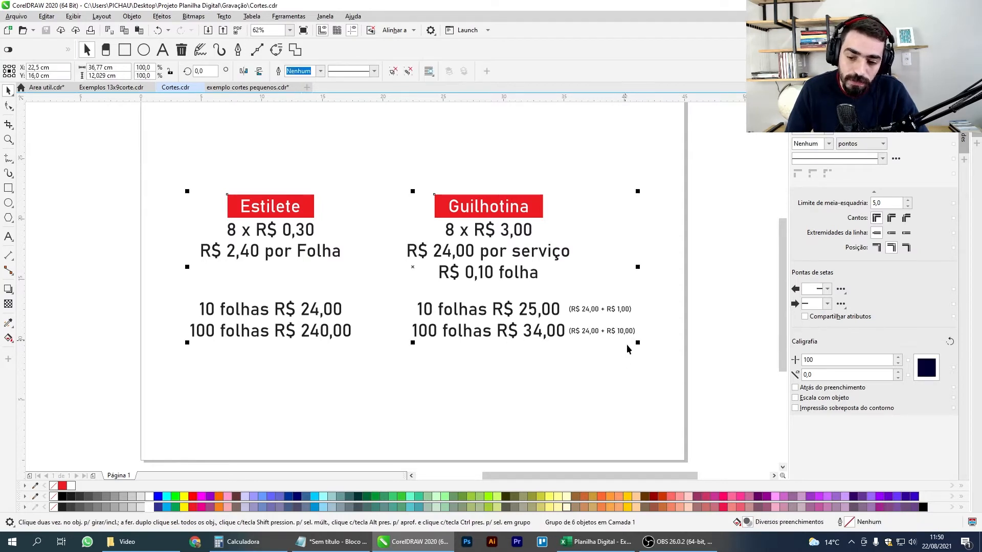
{"action": "left_click", "coordinate": [624, 339]}
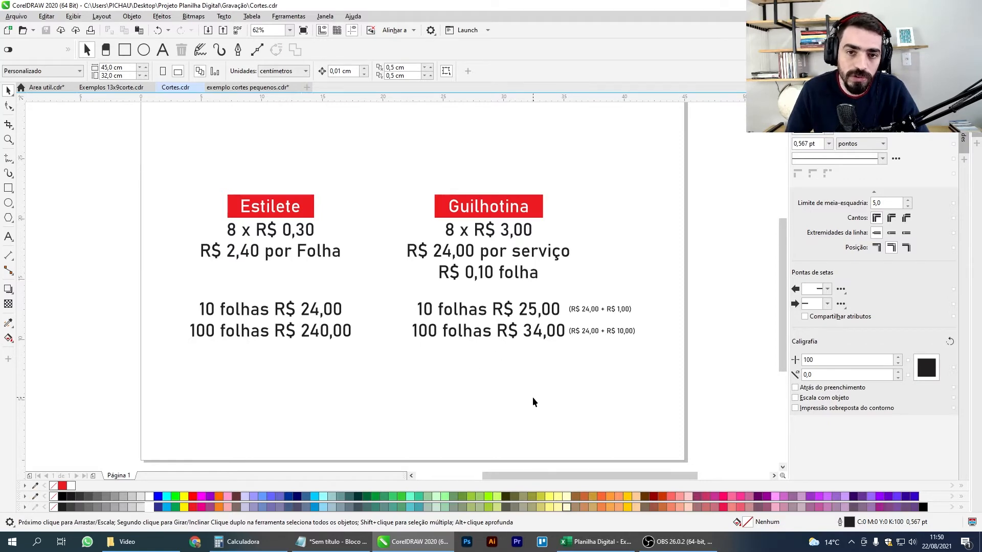
Compare the Guilhotina and Estilete Lucro por Ajuste cells in Excel with the Cortes.cdr examples and the 13x9cms layout in CorelDRAW
{"action": "key", "text": "alt+Tab"}
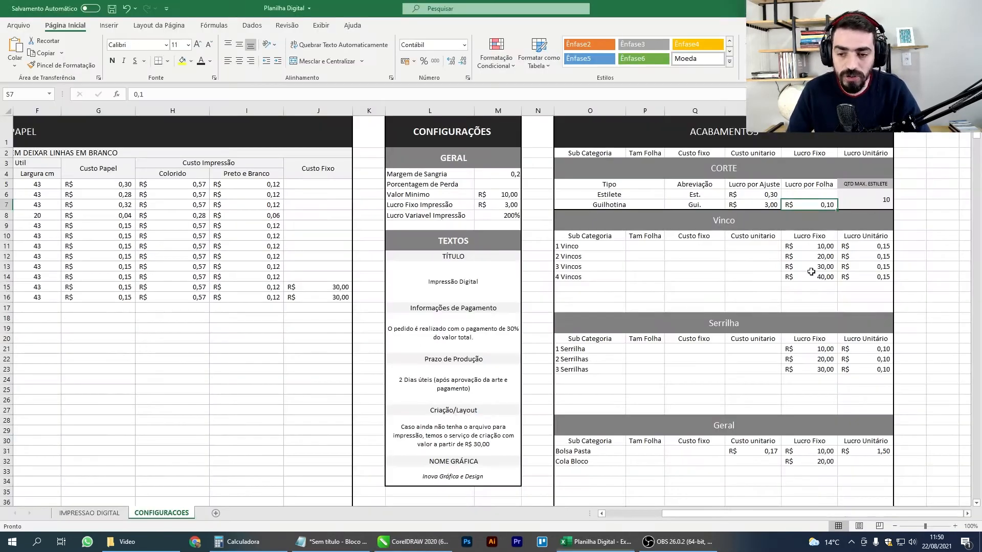
{"action": "left_click", "coordinate": [761, 205]}
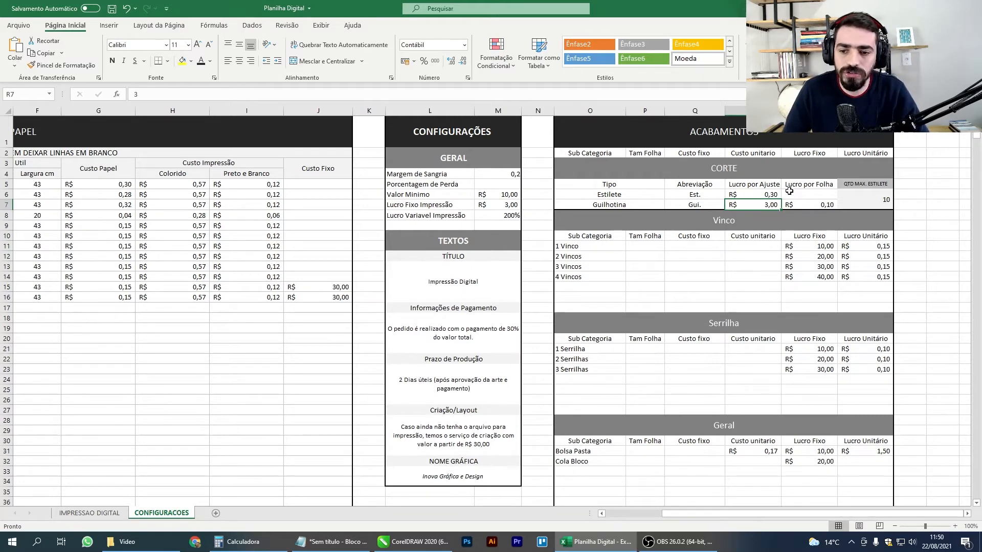
{"action": "left_click", "coordinate": [770, 192]}
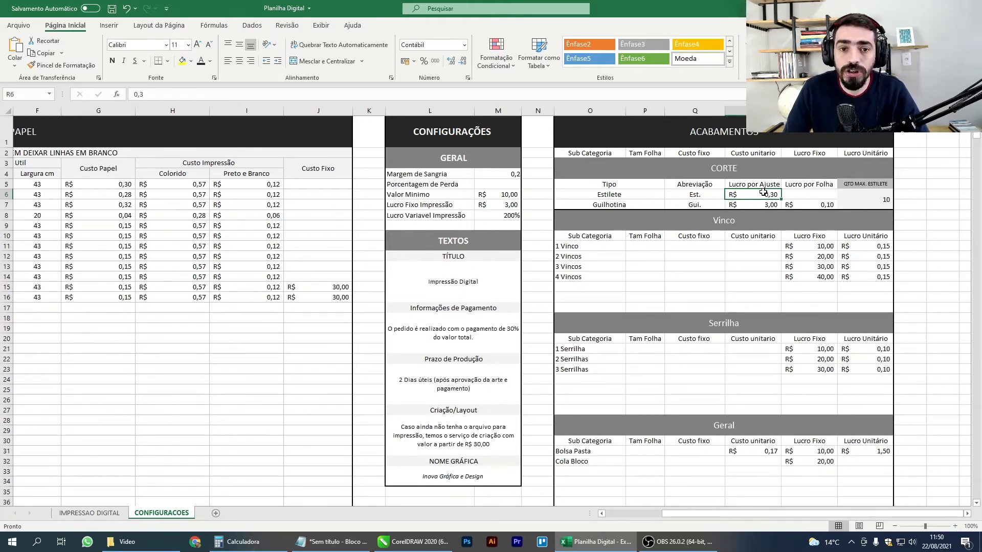
{"action": "key", "text": "alt+Tab"}
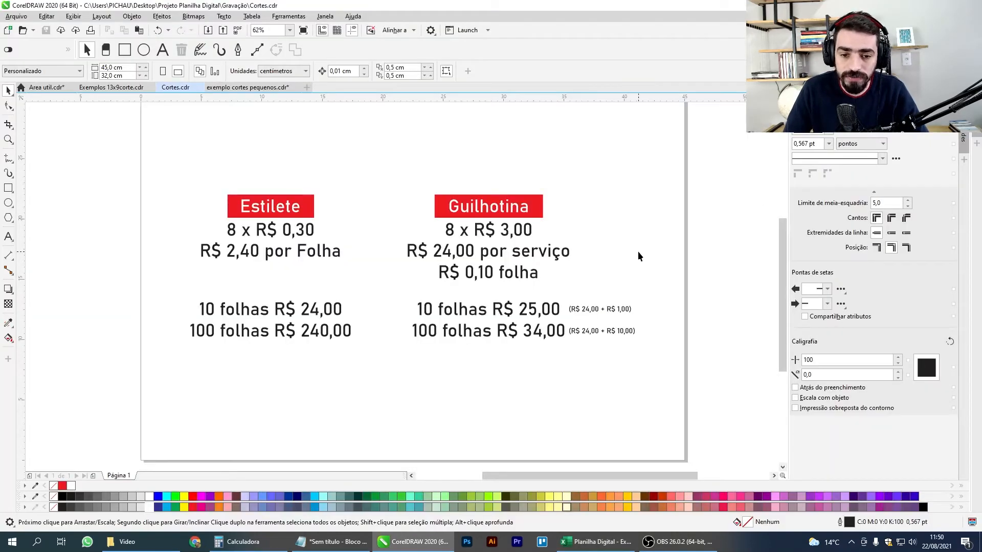
{"action": "key", "text": "alt+Tab"}
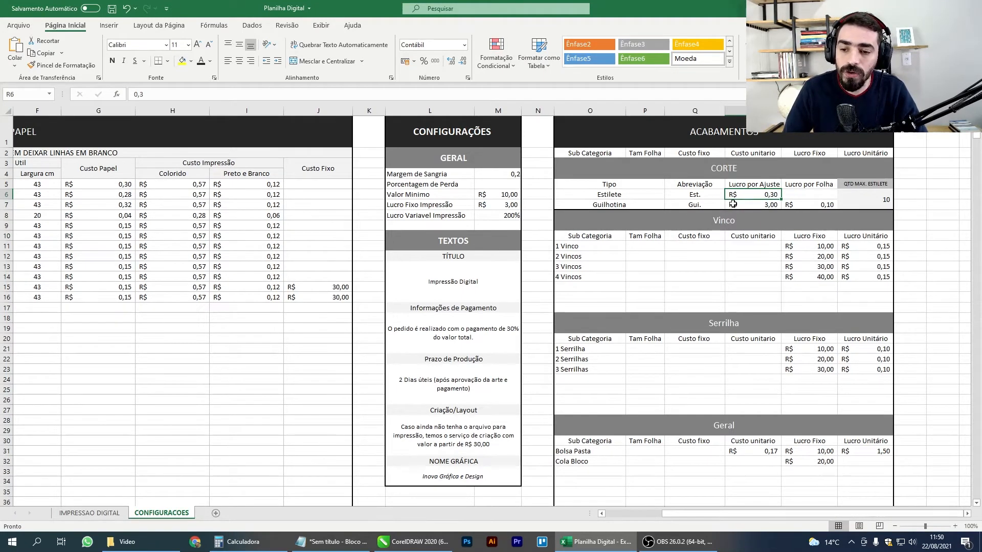
{"action": "key", "text": "alt+Tab"}
{"action": "key", "text": "ctrl+Tab"}
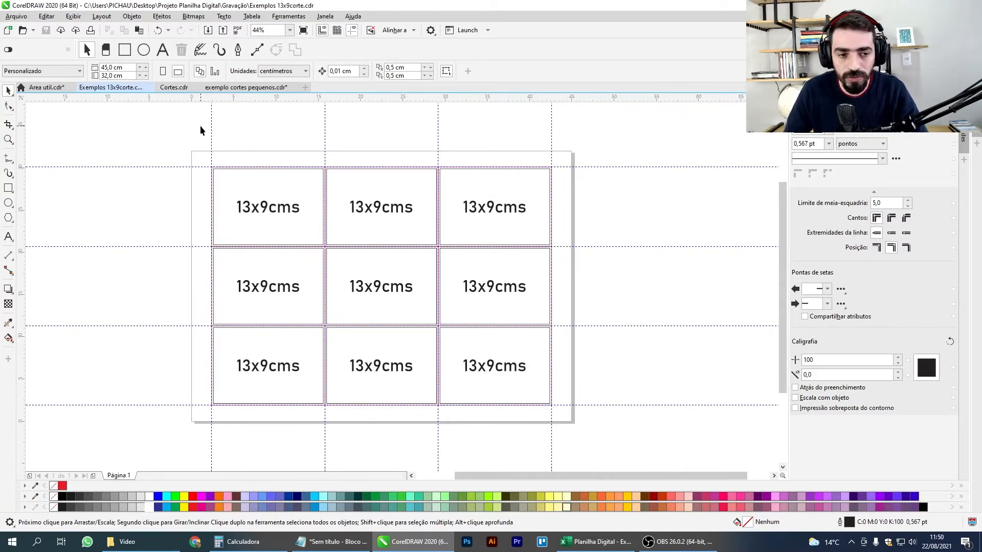
{"action": "left_click", "coordinate": [173, 88]}
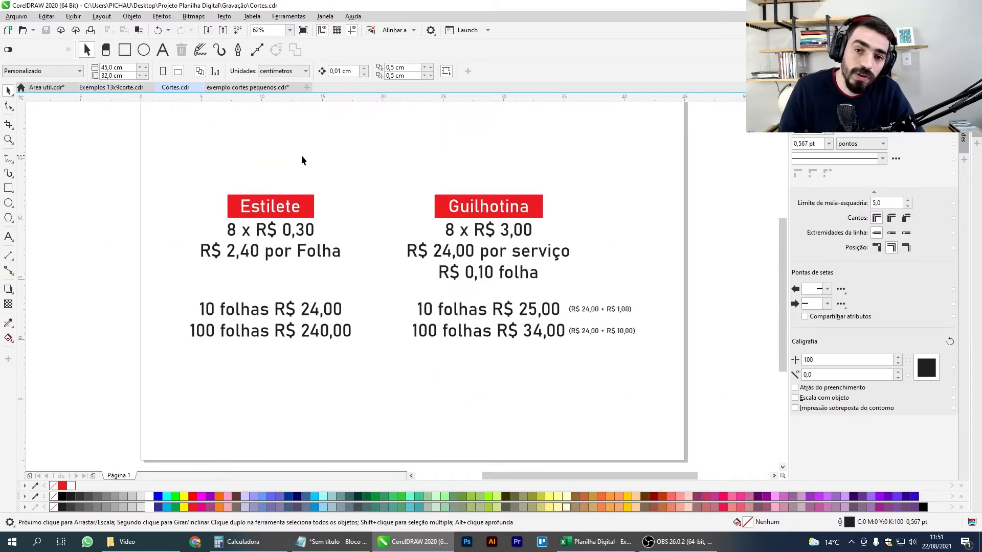
Draw three vertical cut lines, about 32 to 35 cm long, along the first three vertical guides of the 13x9cms layout
{"action": "left_click", "coordinate": [120, 88]}
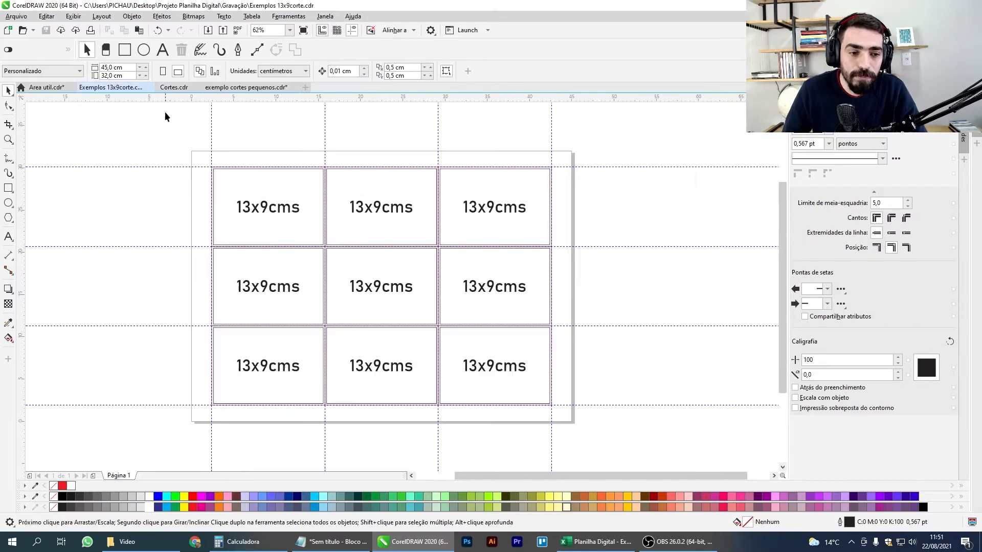
{"action": "left_click", "coordinate": [8, 158]}
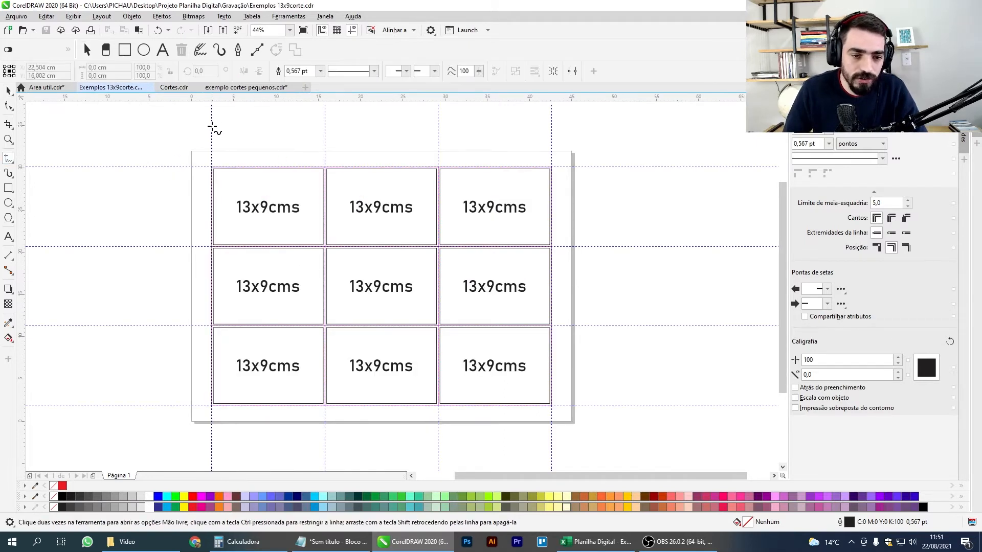
{"action": "left_click", "coordinate": [212, 125]}
{"action": "left_click", "coordinate": [212, 423]}
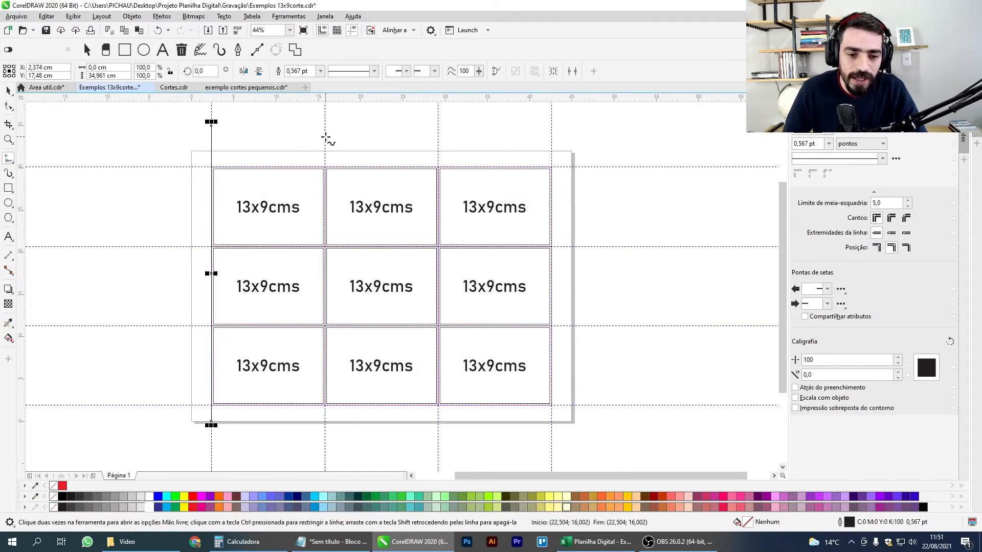
{"action": "left_click", "coordinate": [326, 137]}
{"action": "left_click", "coordinate": [325, 419]}
{"action": "left_click", "coordinate": [438, 145]}
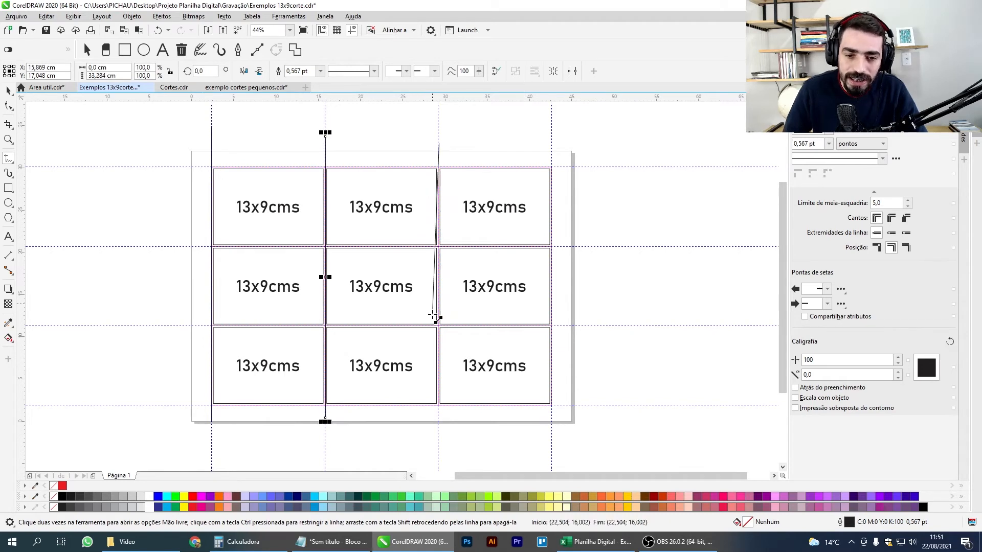
{"action": "left_click", "coordinate": [439, 413]}
{"action": "left_click", "coordinate": [551, 147]}
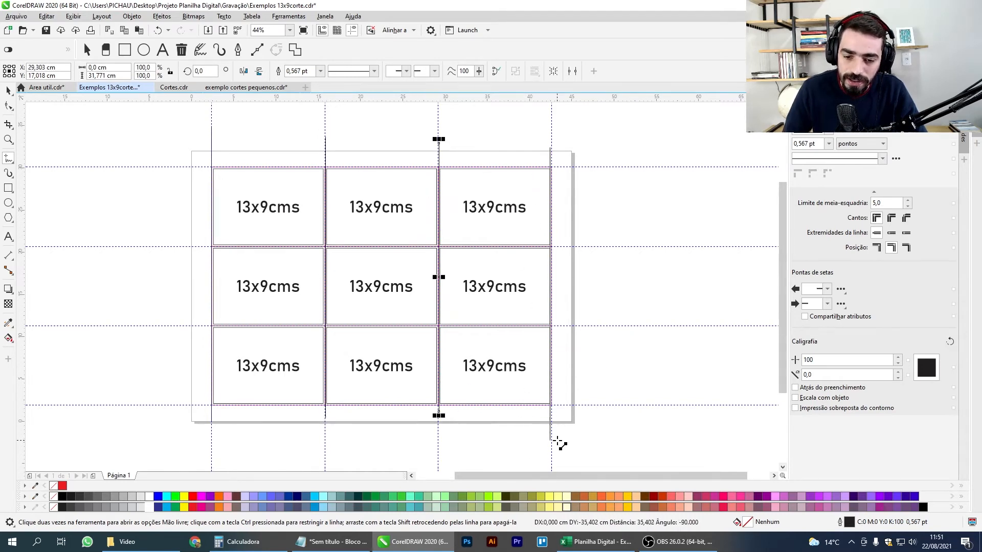
{"action": "key", "text": "Escape"}
{"action": "key", "text": "space"}
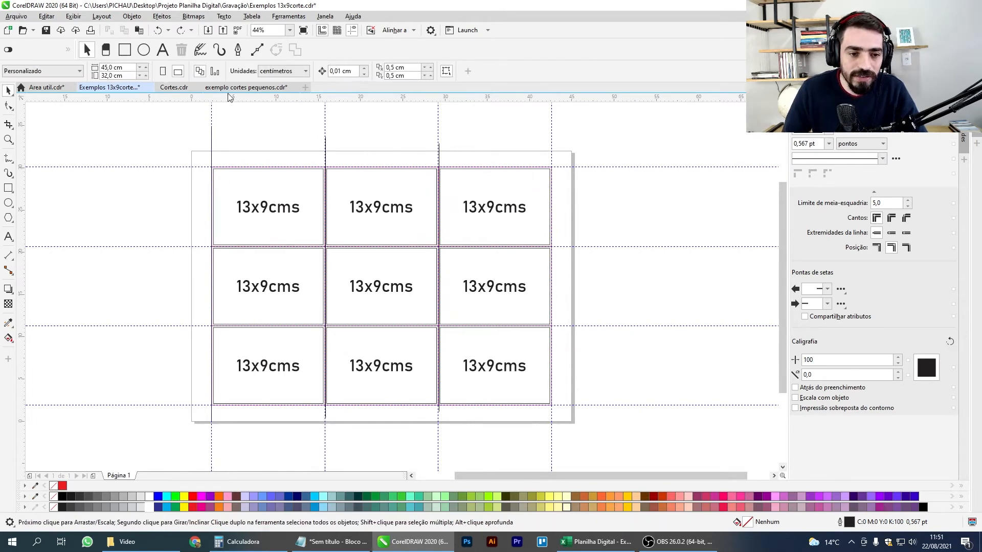
Review the Estilete price example in Cortes.cdr, from the price per folha to the 10 and 100 folhas totals
{"action": "left_click", "coordinate": [176, 87]}
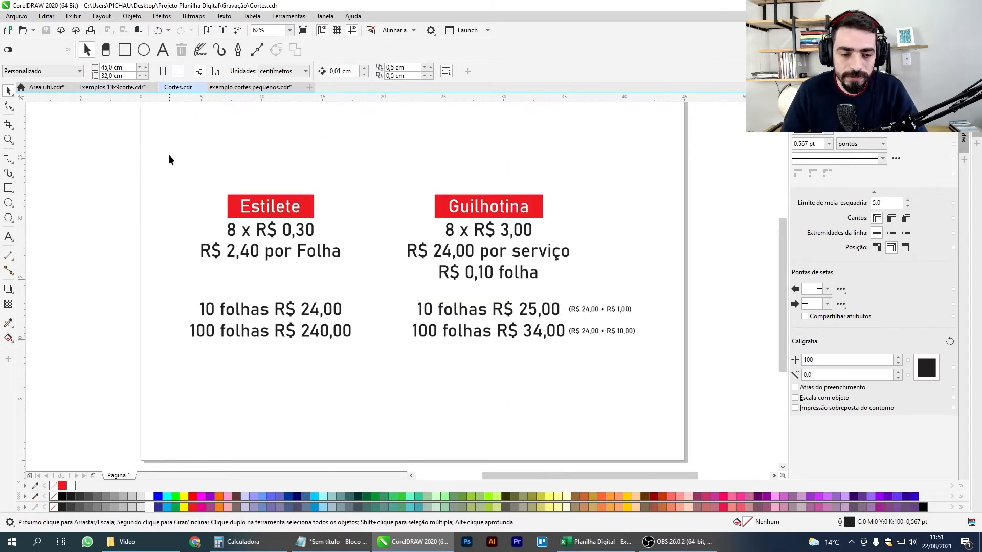
{"action": "left_click", "coordinate": [274, 238]}
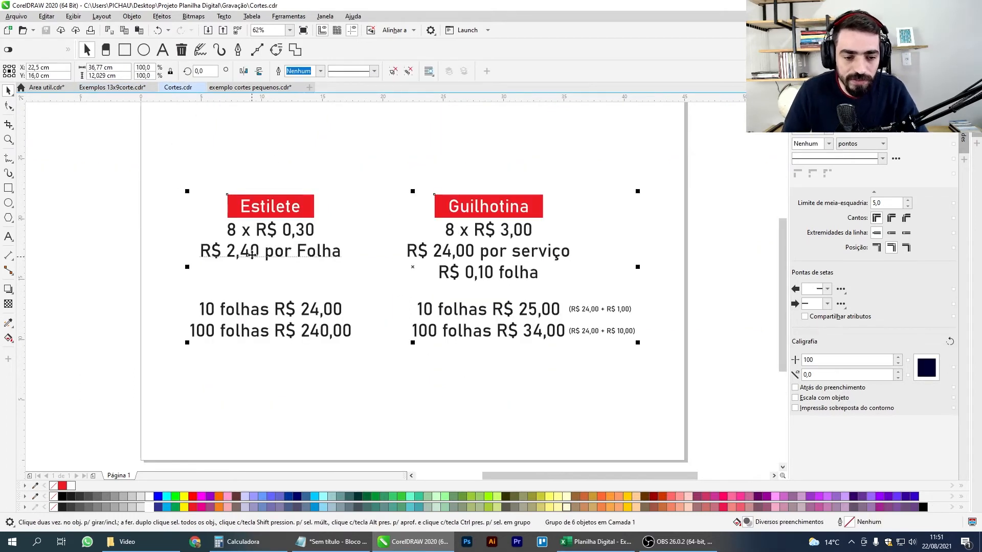
{"action": "left_click", "coordinate": [257, 259]}
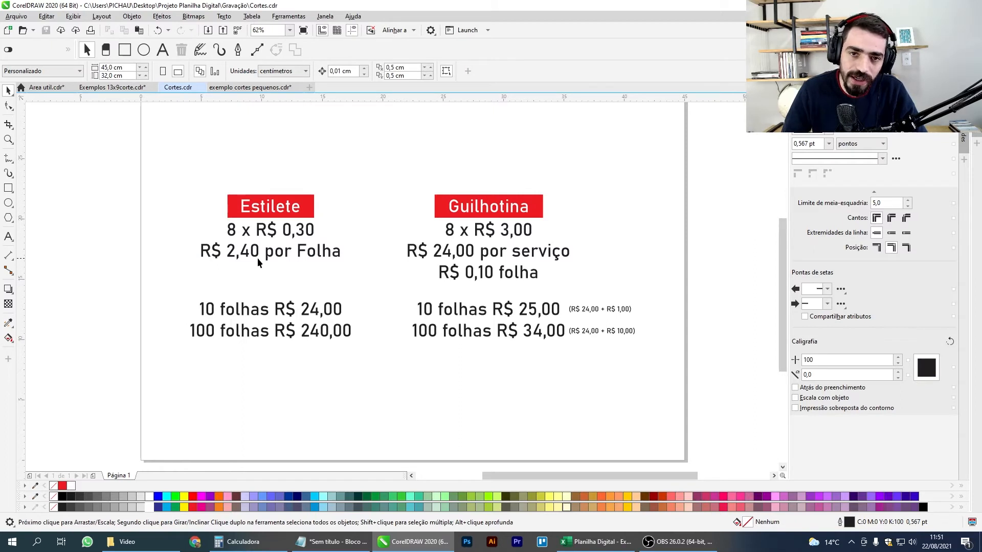
{"action": "left_click", "coordinate": [223, 309]}
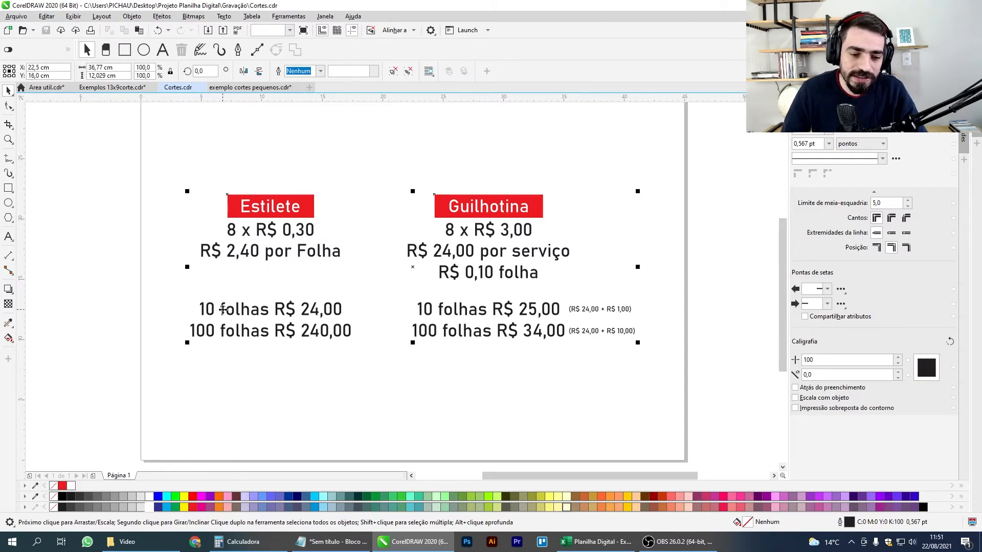
{"action": "left_click", "coordinate": [250, 290]}
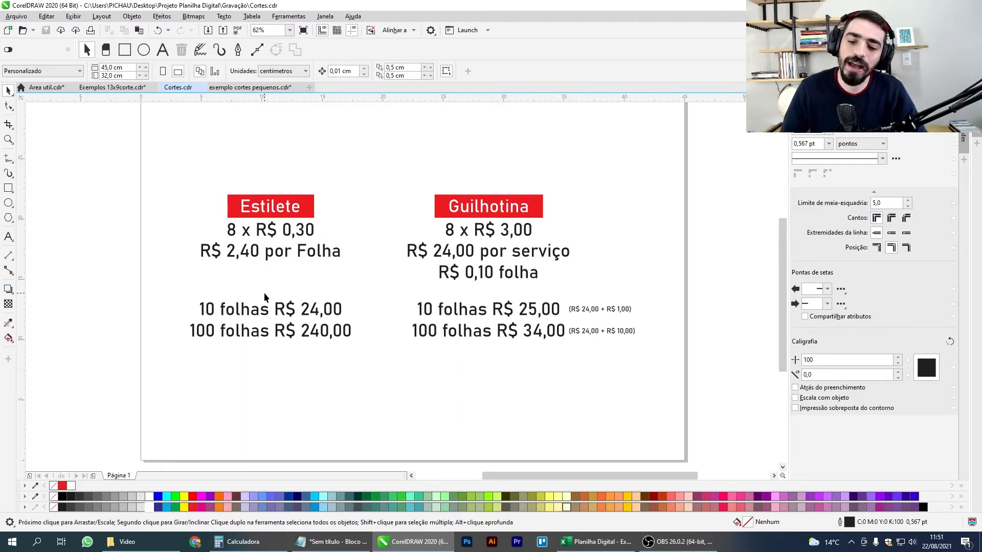
{"action": "left_click", "coordinate": [225, 331]}
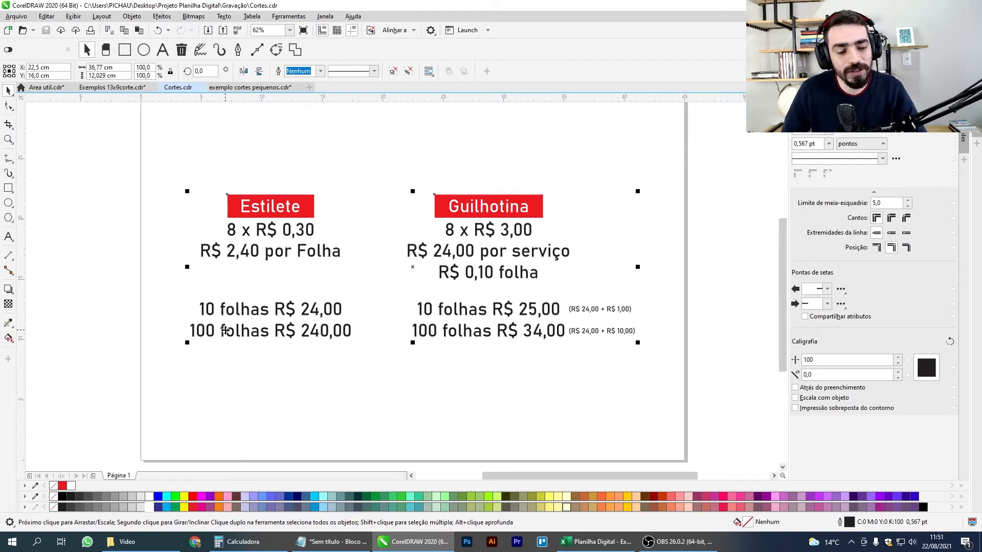
{"action": "left_click", "coordinate": [300, 363]}
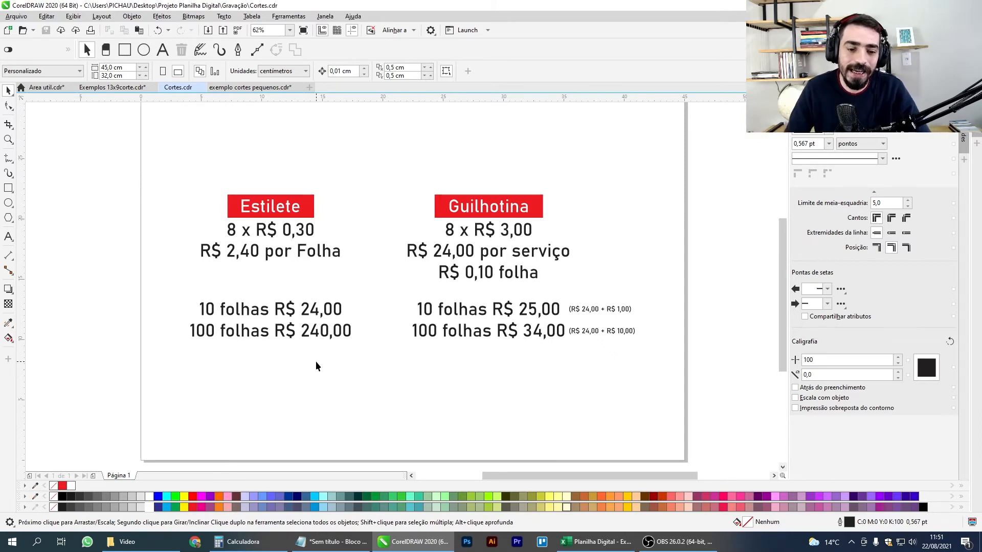
Marquee-select the whole 13x9cms cutting layout, and marquee the Estilete price example in Cortes.cdr for comparison
{"action": "left_click", "coordinate": [109, 87]}
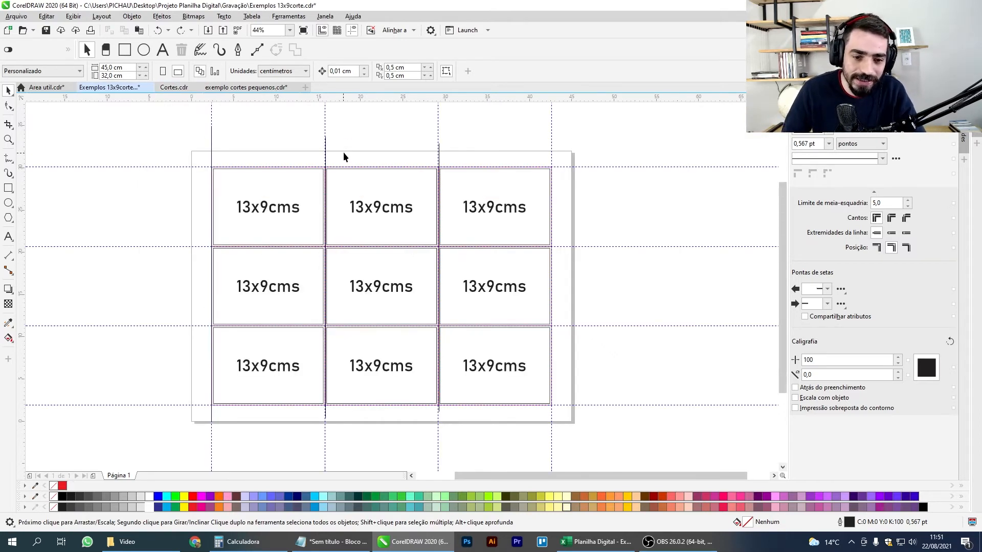
{"action": "left_click_drag", "start_coordinate": [622, 448], "coordinate": [622, 448]}
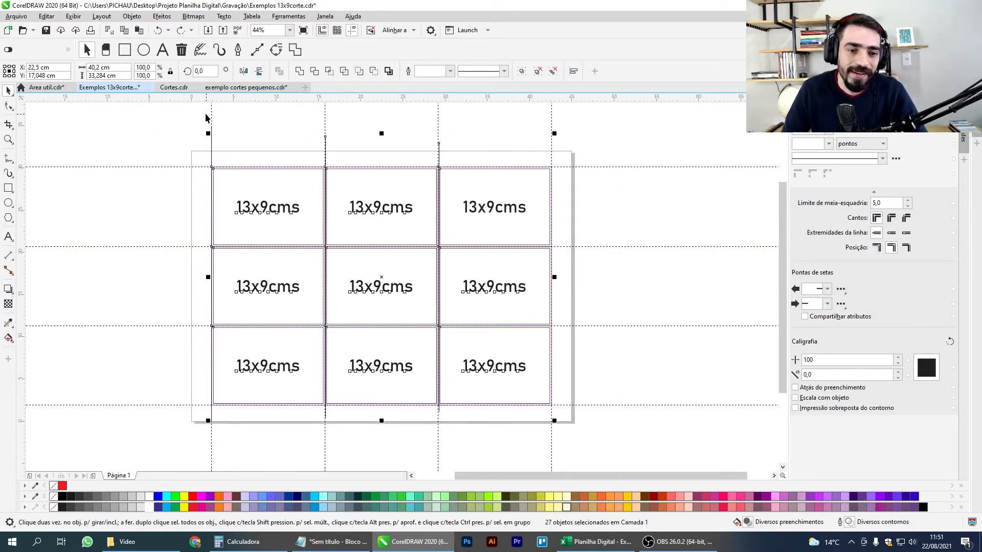
{"action": "left_click", "coordinate": [175, 87]}
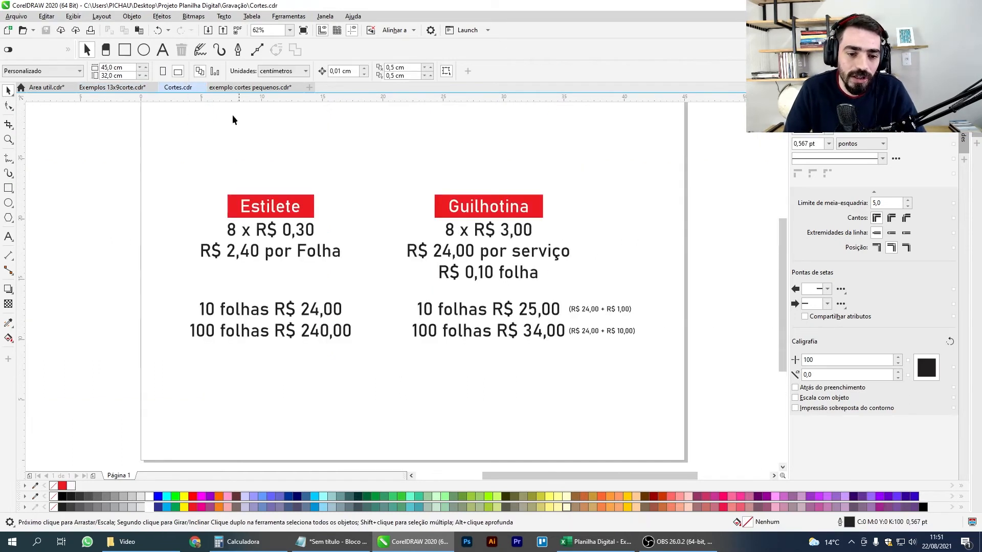
{"action": "left_click_drag", "start_coordinate": [142, 148], "coordinate": [381, 371]}
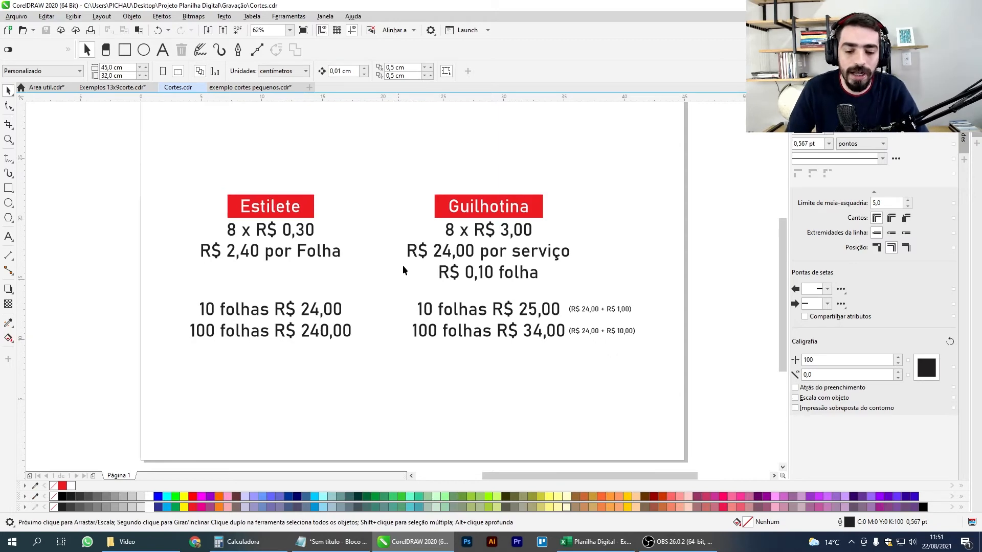
Switch to Excel and try the Guilhotina and Estilete options for CORTE on the IMPRESSAO DIGITAL sheet
{"action": "left_click", "coordinate": [596, 541]}
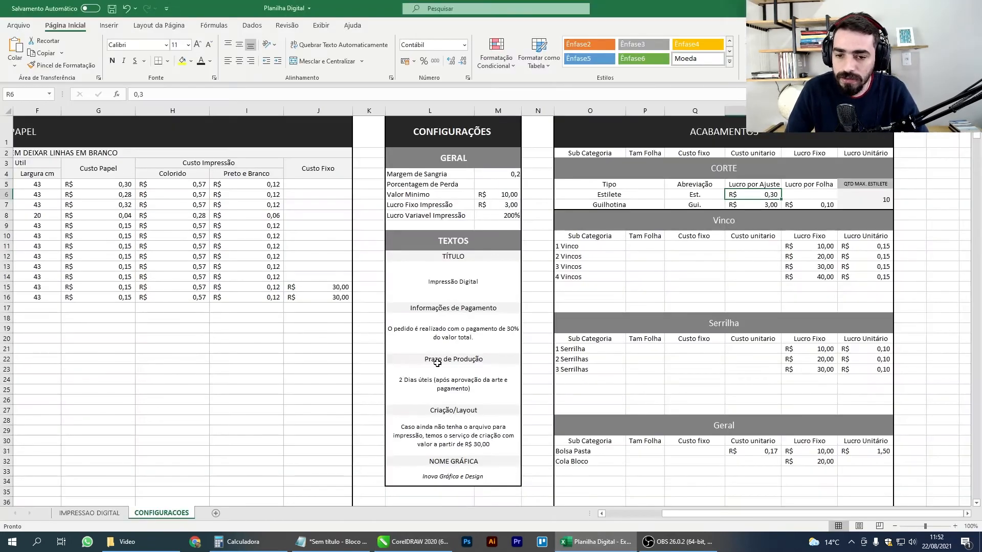
{"action": "left_click", "coordinate": [125, 514]}
{"action": "left_click", "coordinate": [705, 170]}
{"action": "left_click", "coordinate": [726, 162]}
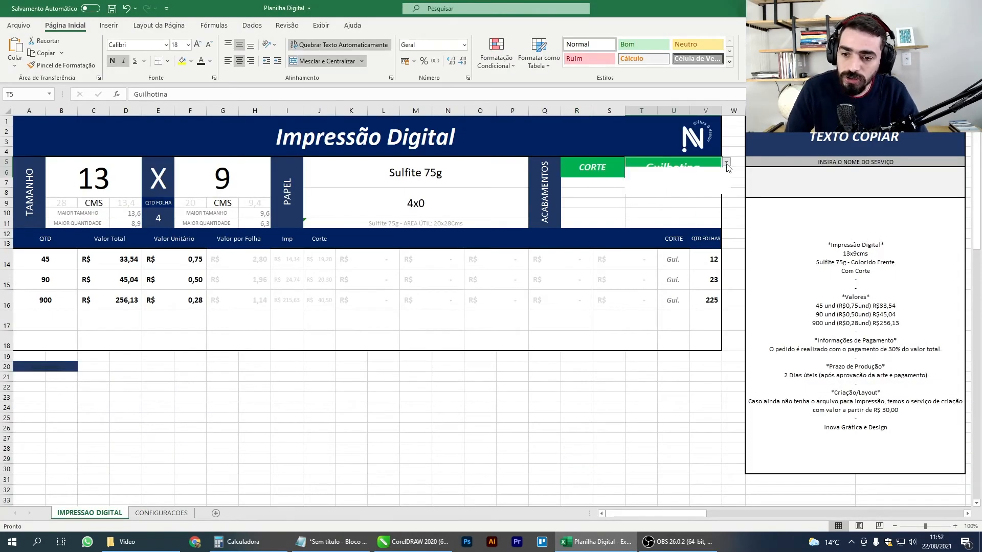
{"action": "left_click", "coordinate": [708, 185]}
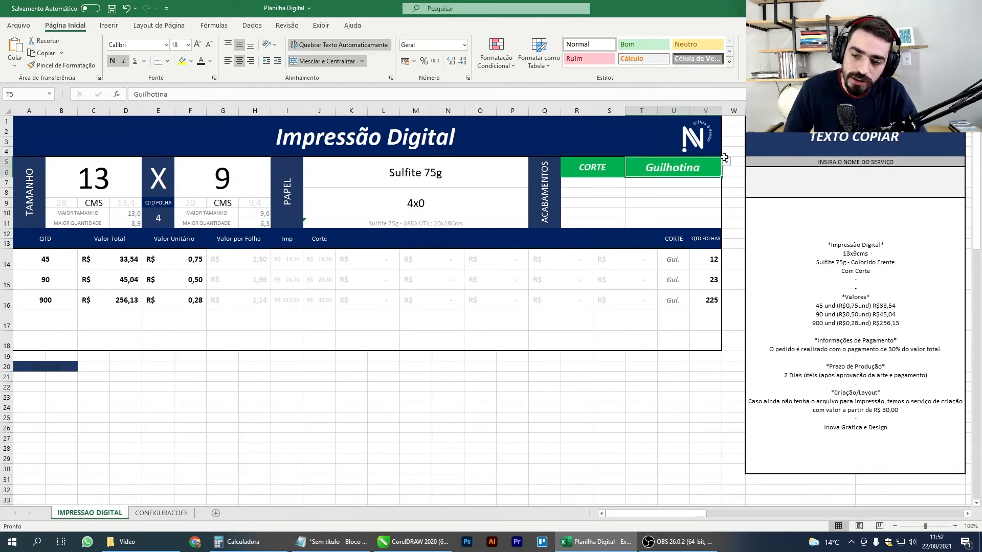
{"action": "left_click", "coordinate": [726, 162]}
{"action": "left_click", "coordinate": [706, 191]}
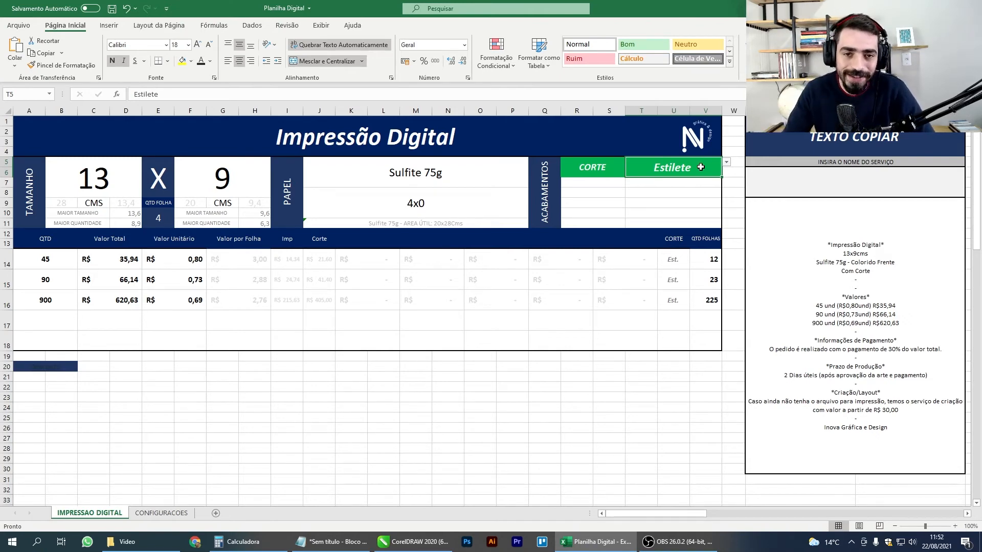
Set the CORTE option to Sim Auto and return to the CONFIGURACOES sheet
{"action": "left_click", "coordinate": [726, 163]}
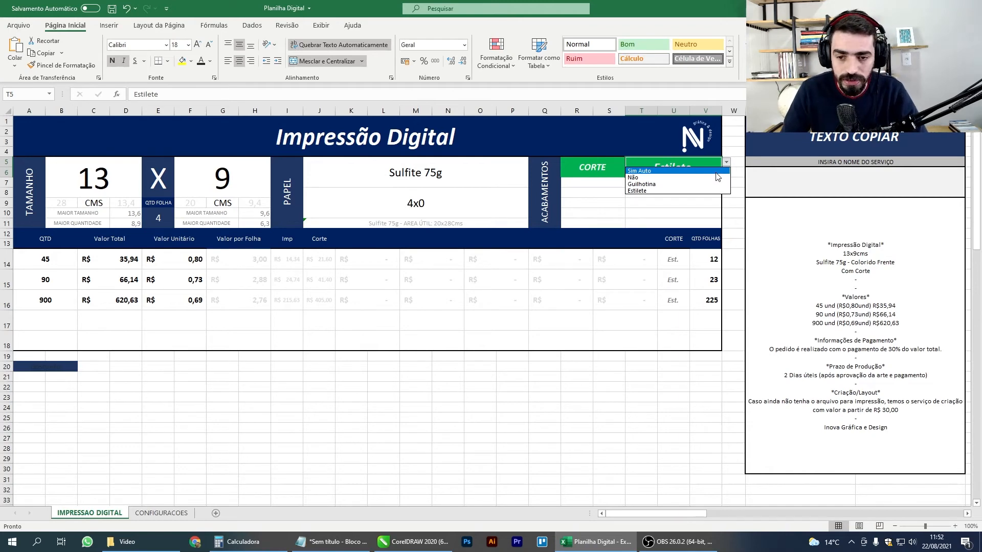
{"action": "left_click", "coordinate": [717, 172]}
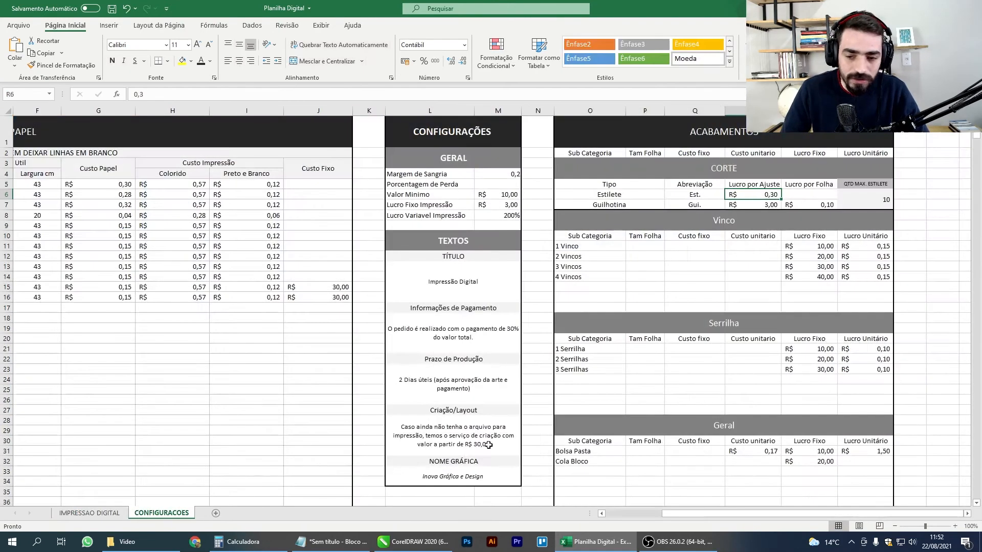
{"action": "left_click", "coordinate": [161, 513]}
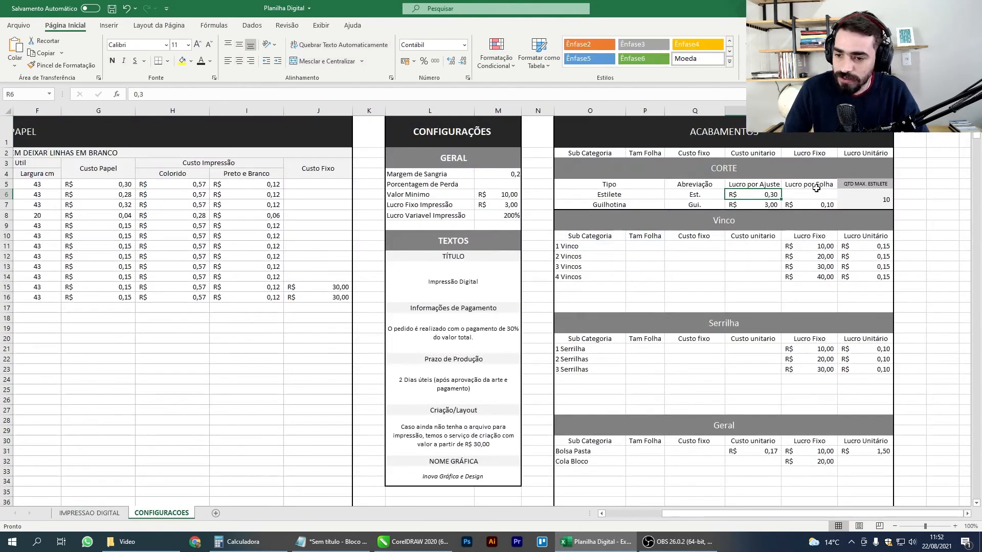
Examine the QTD MAX. ESTILETE limit in the CORTE settings of the CONFIGURACOES sheet
{"action": "left_click", "coordinate": [841, 193]}
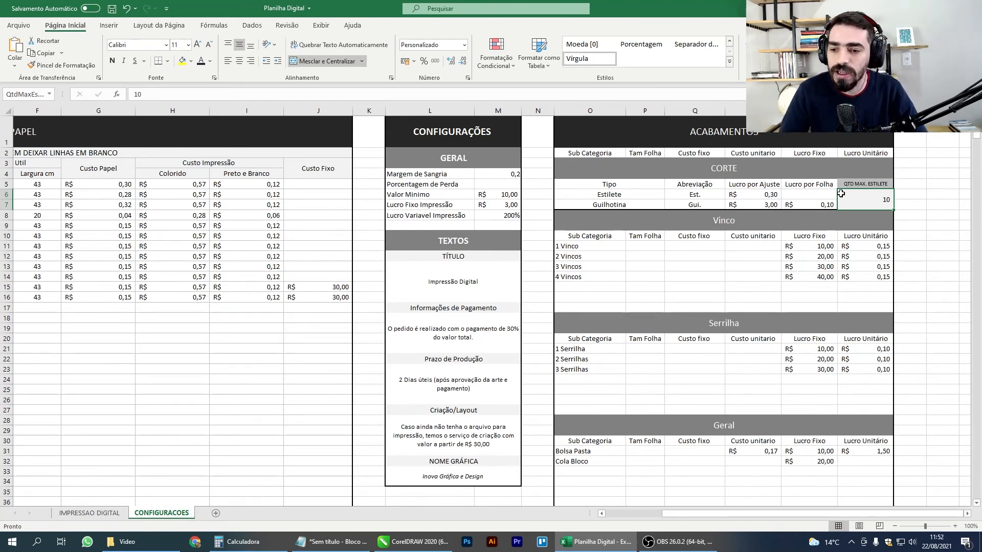
{"action": "left_click", "coordinate": [944, 228]}
{"action": "left_click", "coordinate": [873, 192]}
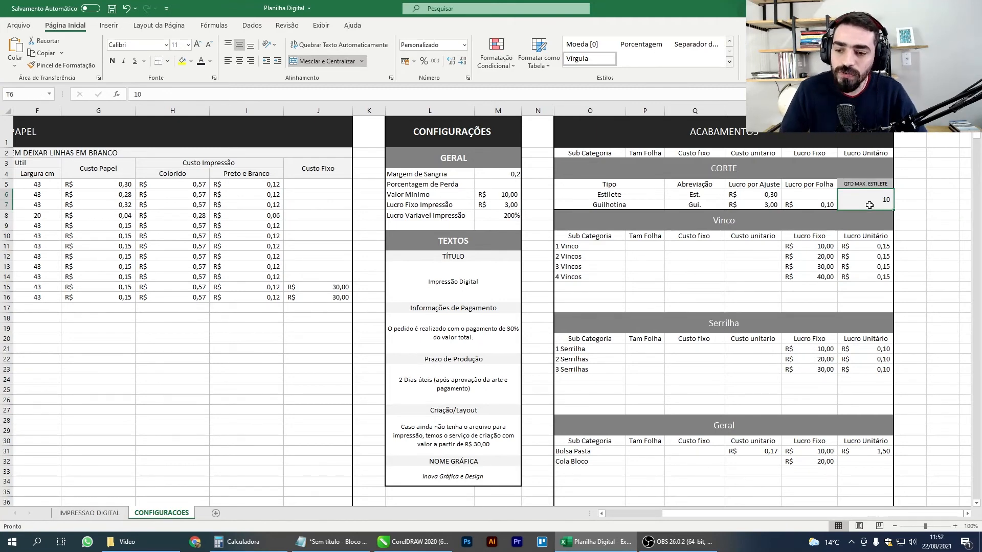
Review the TAMANHO width and height on IMPRESSAO DIGITAL, and check them against the 13x9 cutting example in CorelDRAW before returning to Excel
{"action": "left_click", "coordinate": [84, 513]}
{"action": "left_click", "coordinate": [266, 419]}
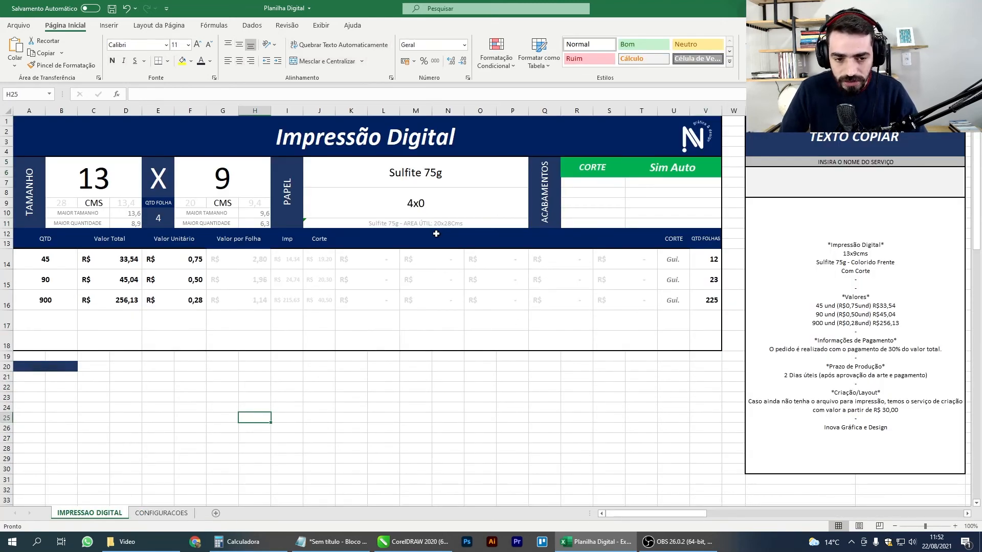
{"action": "left_click", "coordinate": [98, 179]}
{"action": "left_click", "coordinate": [232, 177]}
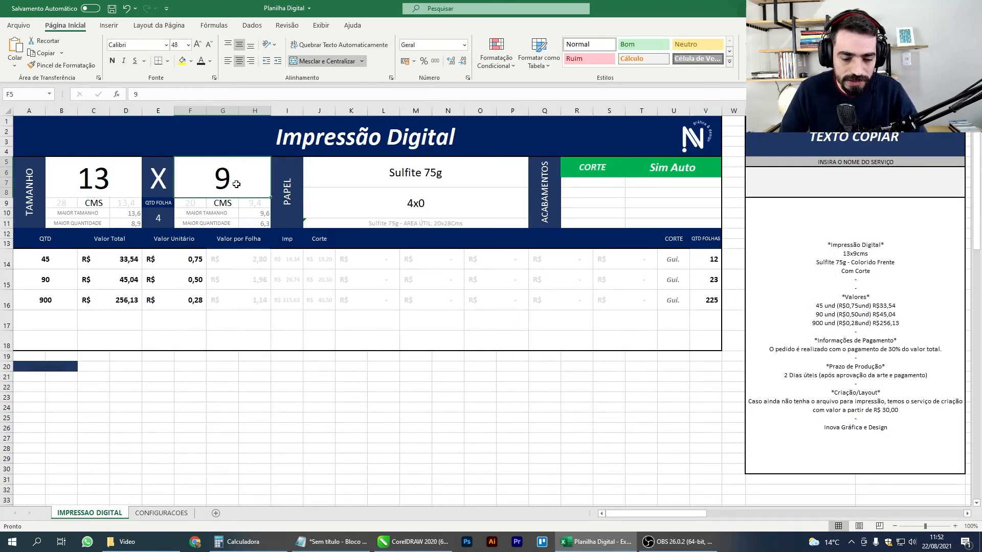
{"action": "left_click", "coordinate": [404, 541]}
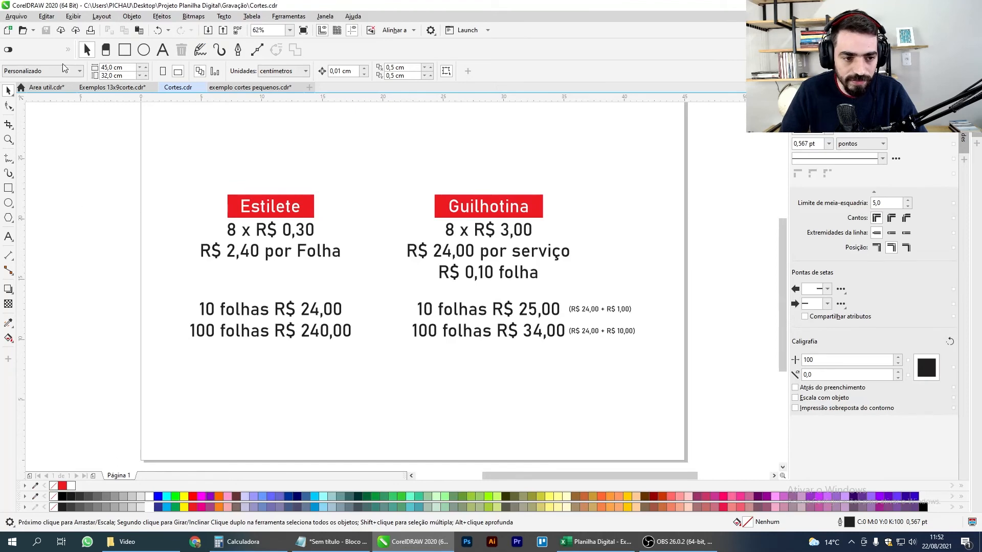
{"action": "left_click", "coordinate": [119, 89]}
{"action": "key", "text": "alt+Tab"}
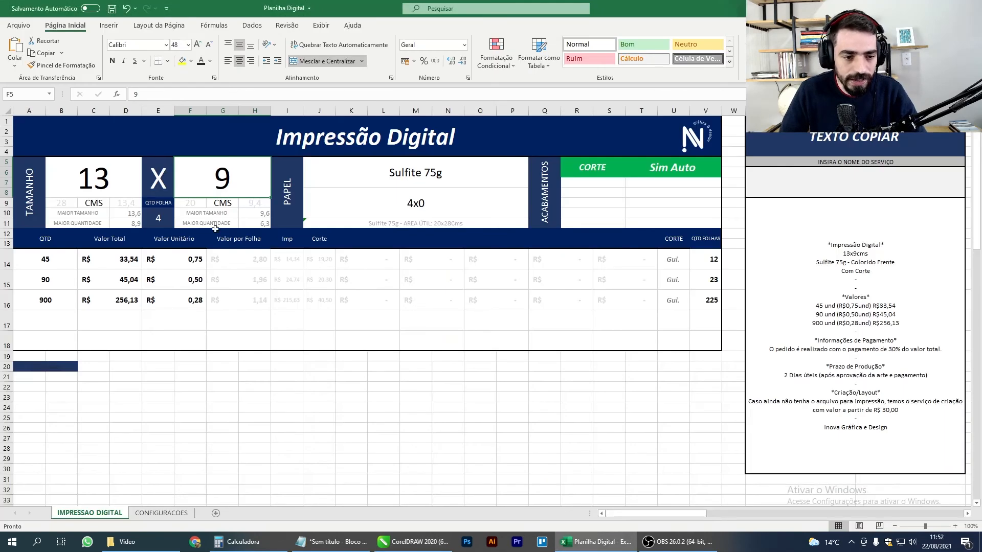
Check the first row's QTD FOLHAS on IMPRESSAO DIGITAL and set that row's QTD to 9
{"action": "left_click", "coordinate": [715, 260]}
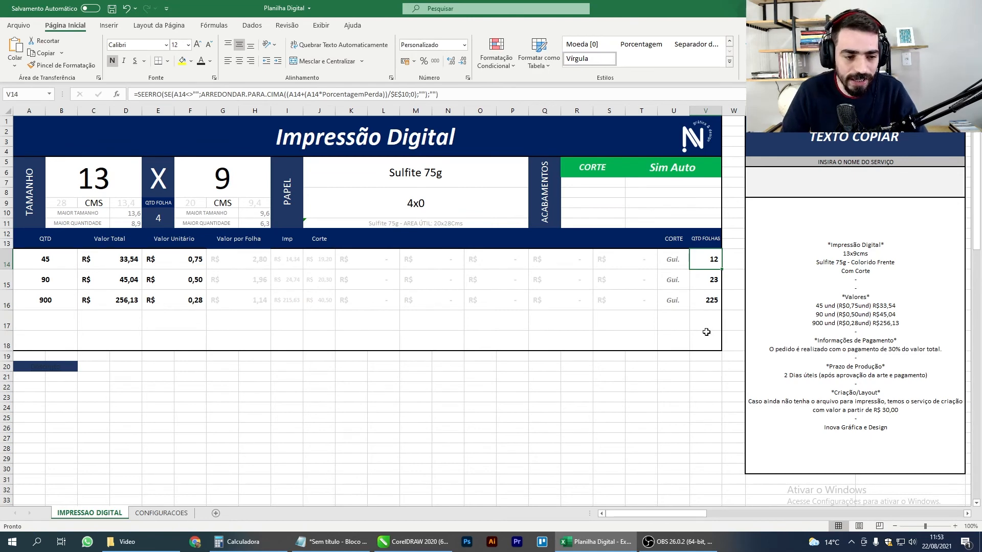
{"action": "left_click", "coordinate": [68, 255]}
{"action": "type", "text": "9"}
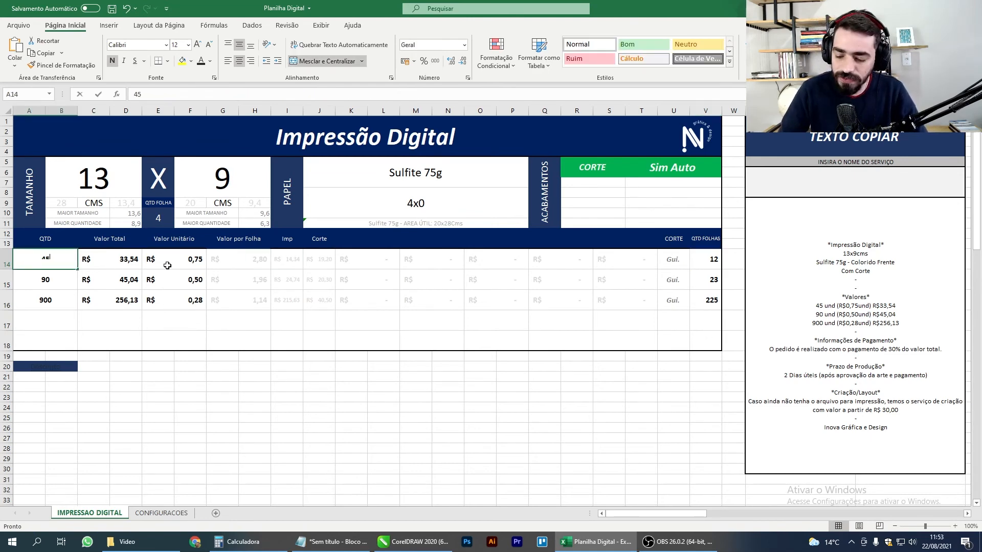
{"action": "key", "text": "Return"}
Compare the automatically chosen CORTE type with the QTD and QTD FOLHAS across the quantity rows
{"action": "left_click", "coordinate": [686, 260]}
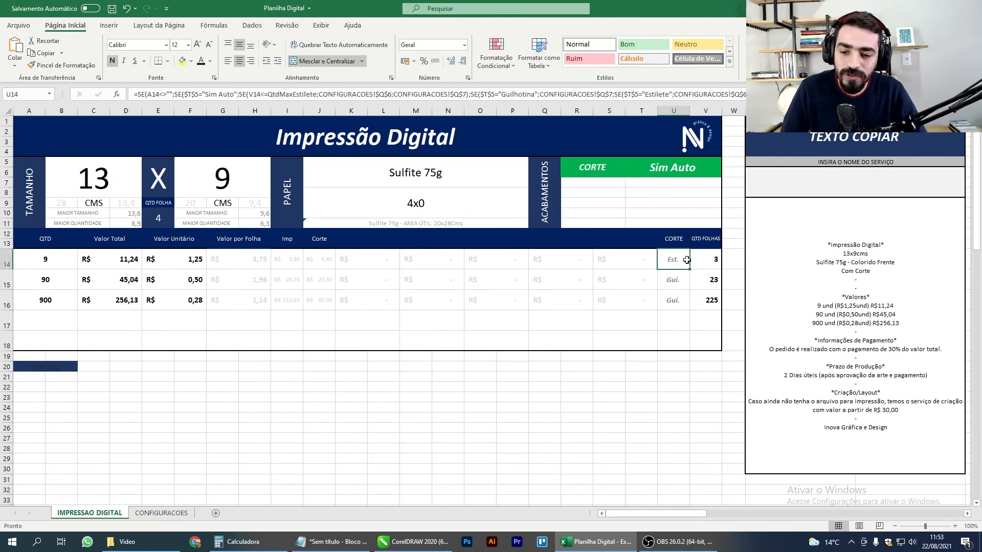
{"action": "left_click", "coordinate": [678, 280]}
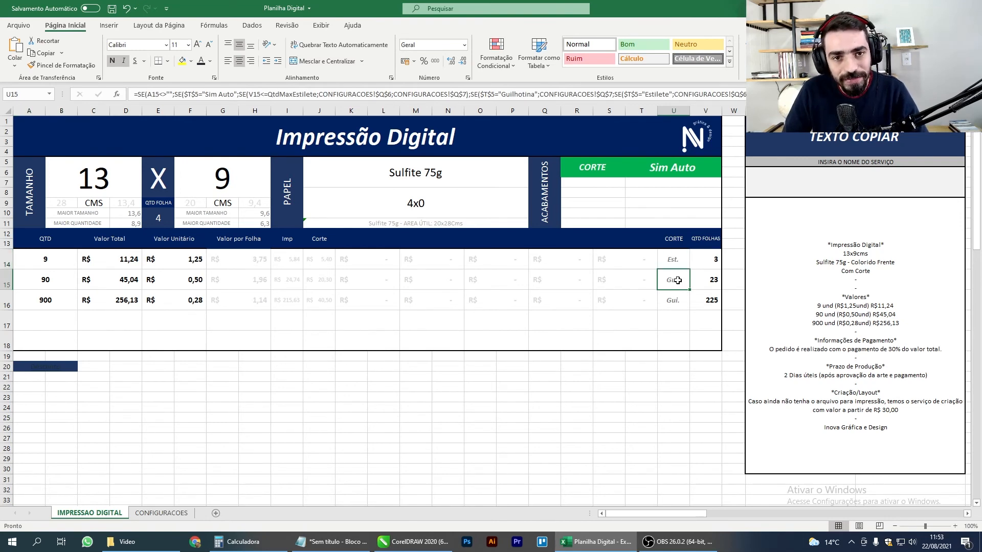
{"action": "left_click", "coordinate": [714, 263]}
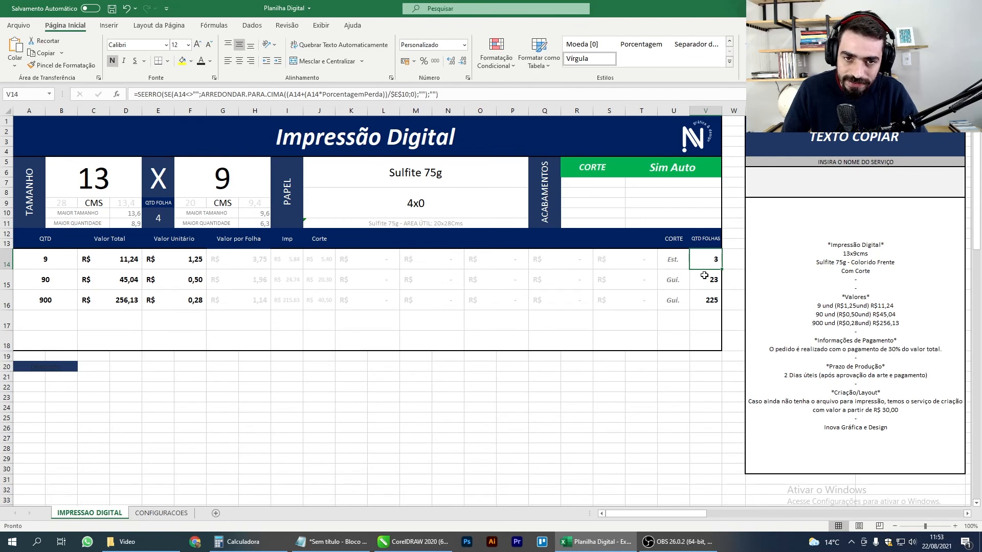
{"action": "left_click", "coordinate": [680, 280]}
{"action": "left_click", "coordinate": [675, 296]}
{"action": "left_click", "coordinate": [679, 281]}
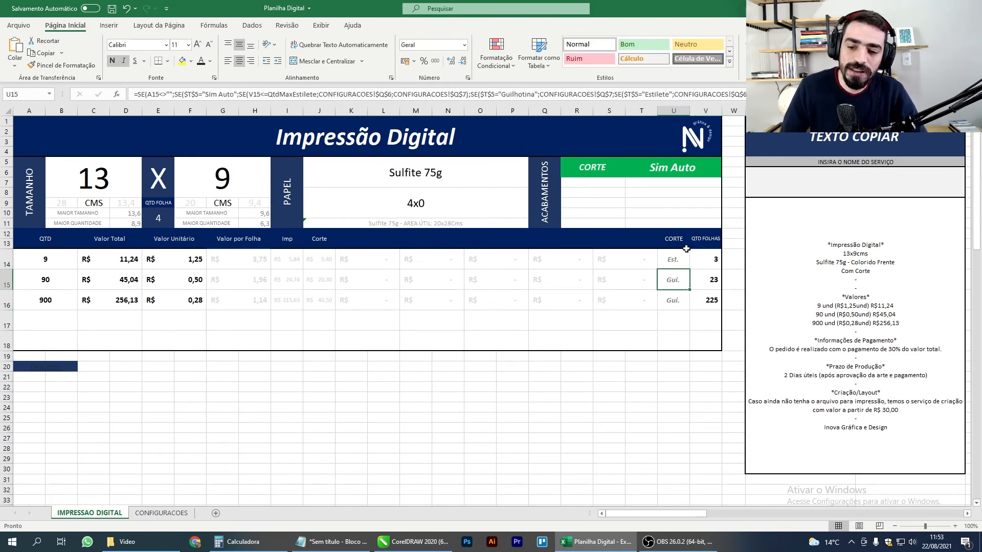
{"action": "left_click", "coordinate": [674, 263]}
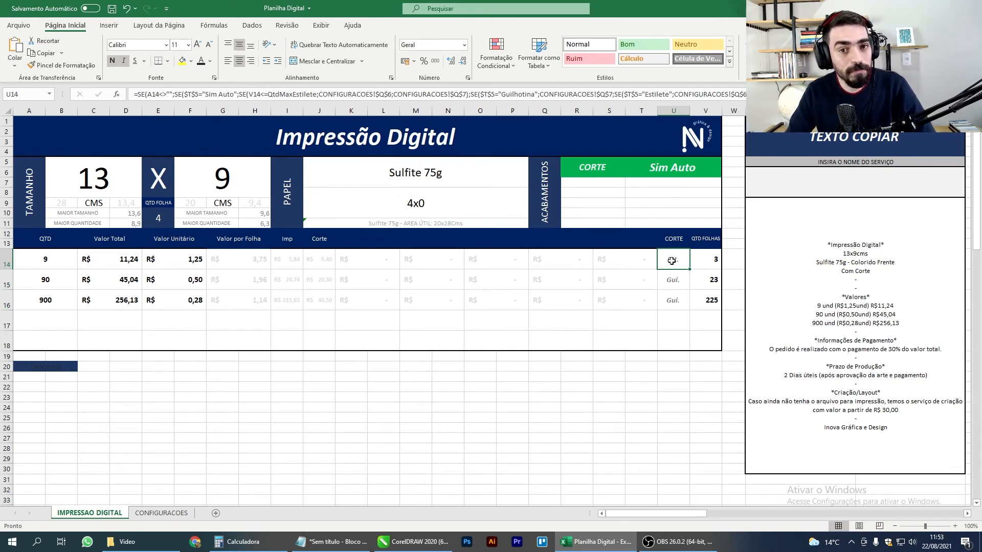
{"action": "left_click", "coordinate": [55, 263]}
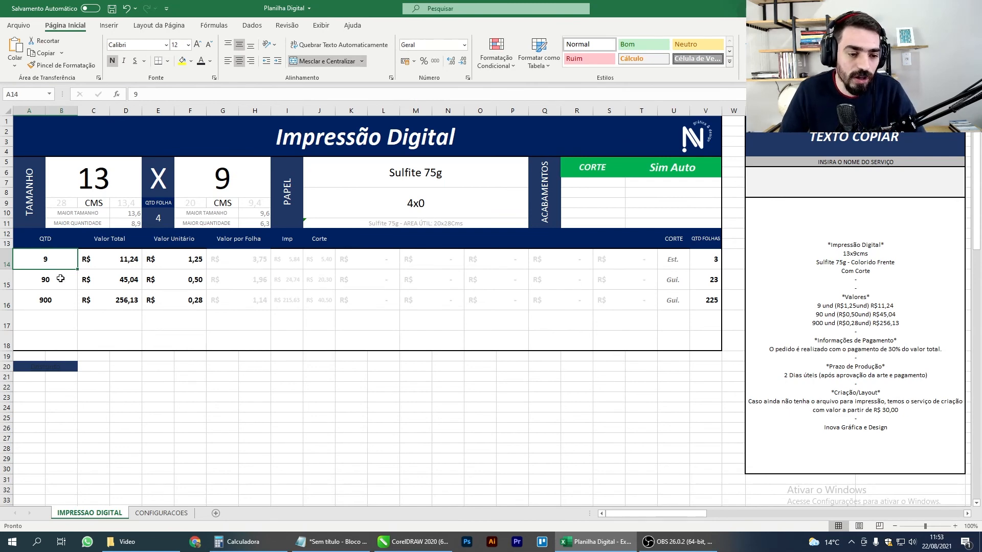
{"action": "left_click", "coordinate": [60, 279]}
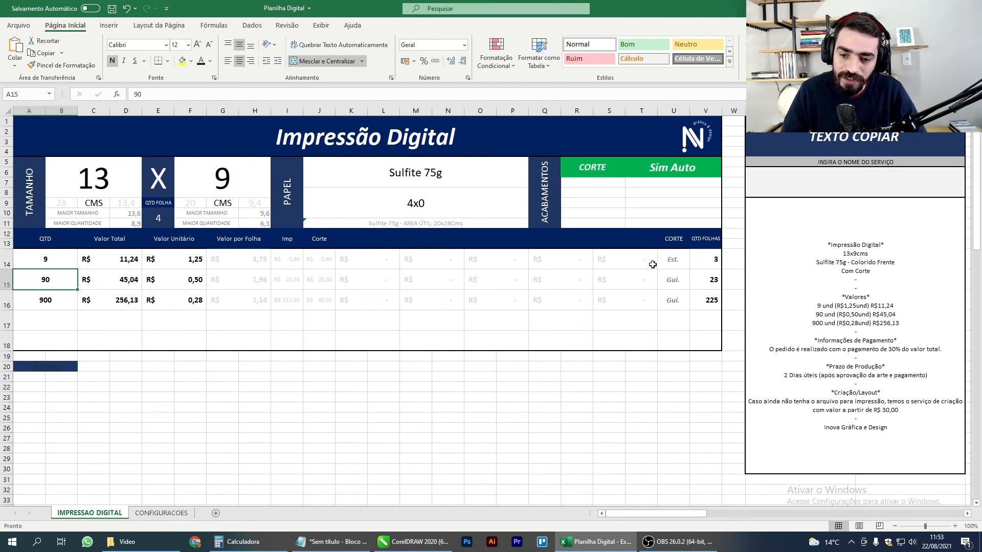
Clear the Lucro por Ajuste and Lucro por Folha values for Estilete and Guilhotina on CONFIGURACOES, and check the prices on IMPRESSAO DIGITAL
{"action": "left_click", "coordinate": [187, 513]}
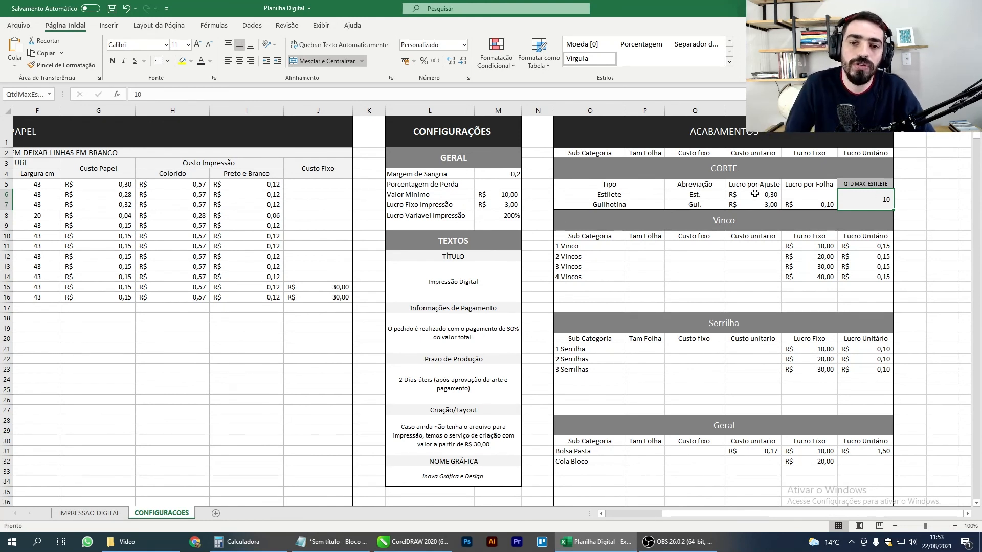
{"action": "left_click_drag", "start_coordinate": [755, 194], "coordinate": [801, 204]}
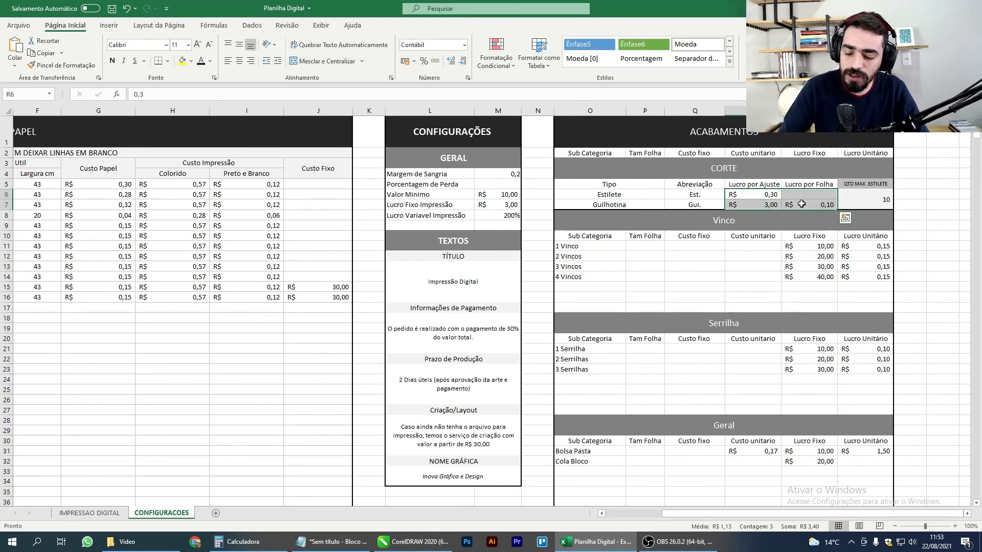
{"action": "key", "text": "Delete"}
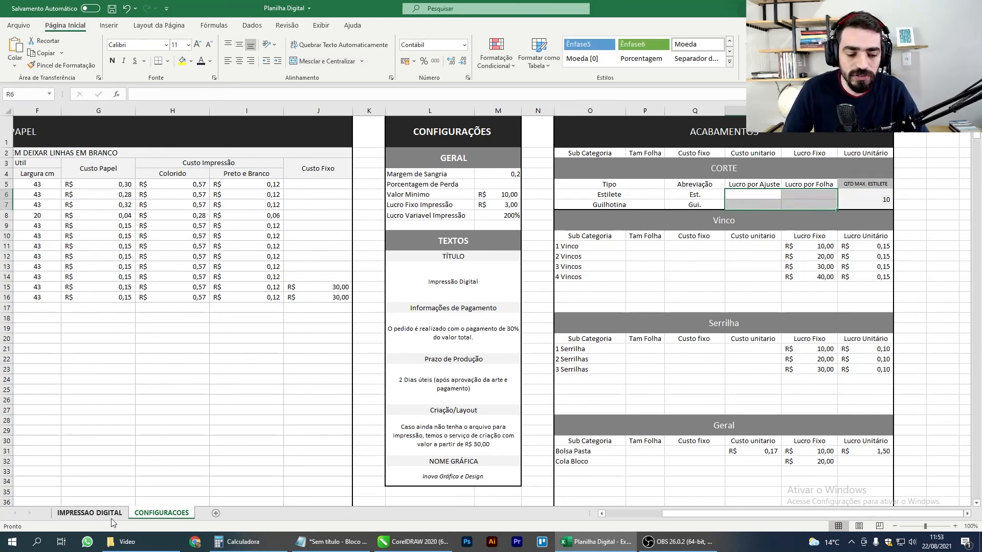
{"action": "left_click", "coordinate": [90, 513]}
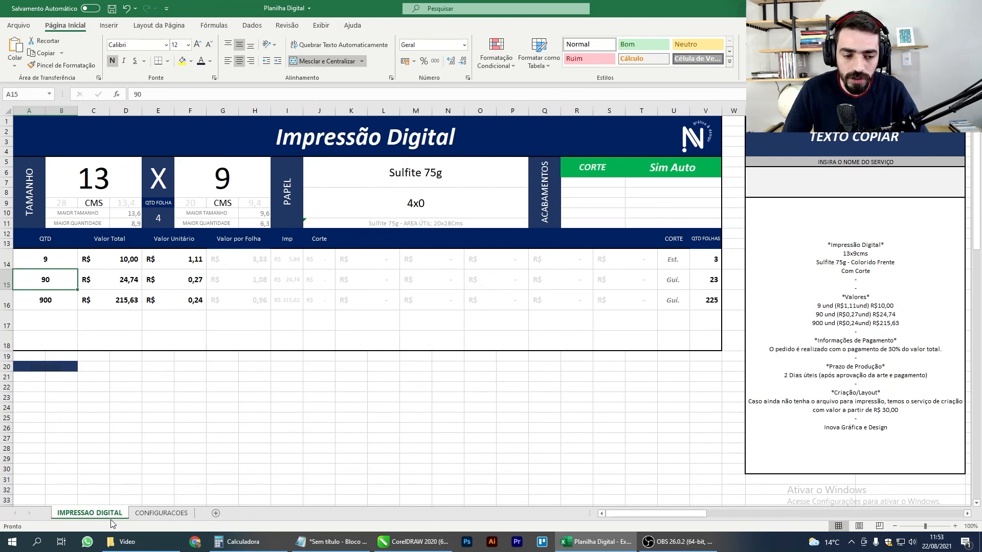
{"action": "left_click", "coordinate": [148, 515]}
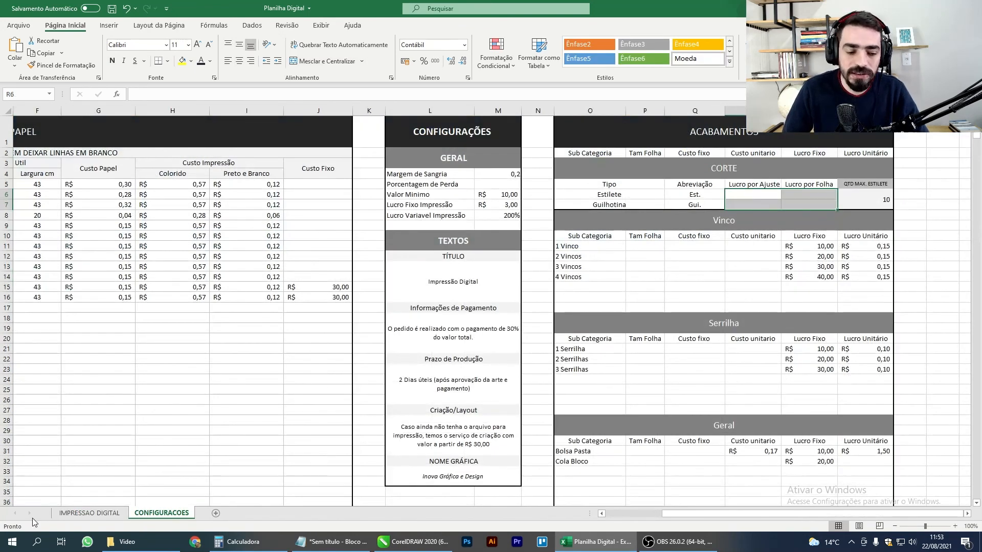
{"action": "left_click", "coordinate": [90, 513]}
Set the CORTE option on the IMPRESSAO DIGITAL sheet to Não
{"action": "left_click", "coordinate": [683, 169]}
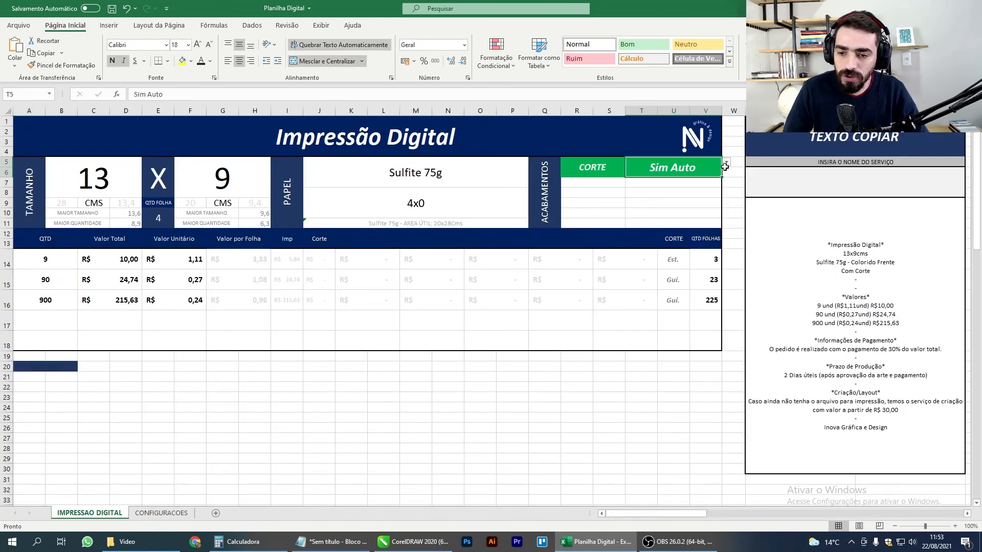
{"action": "left_click", "coordinate": [726, 167]}
{"action": "left_click", "coordinate": [665, 188]}
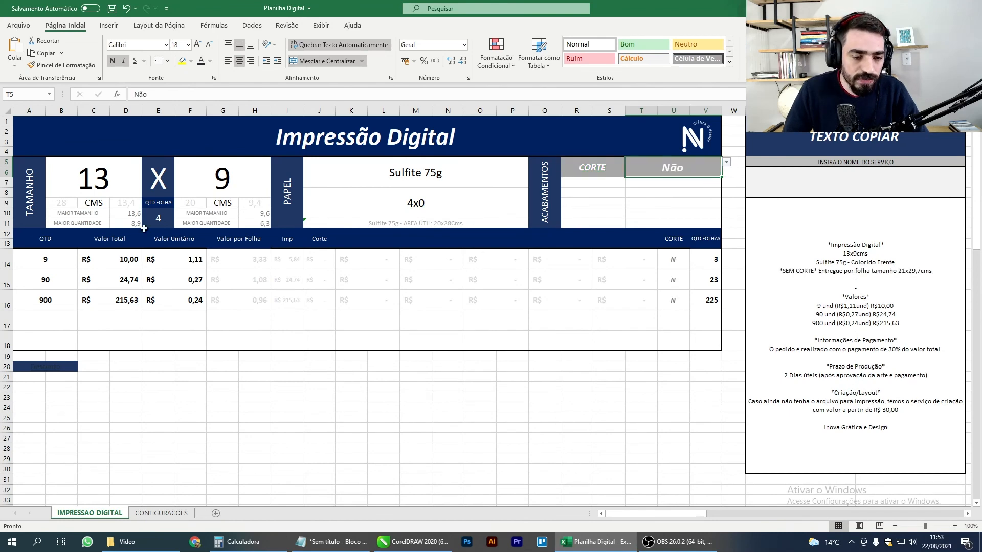
Try another CORTE option in place of Não, visit the CONFIGURACOES sheet, and undo the last CORTE change
{"action": "left_click", "coordinate": [727, 163]}
{"action": "left_click", "coordinate": [644, 181]}
{"action": "key", "text": "ctrl+Page_Down"}
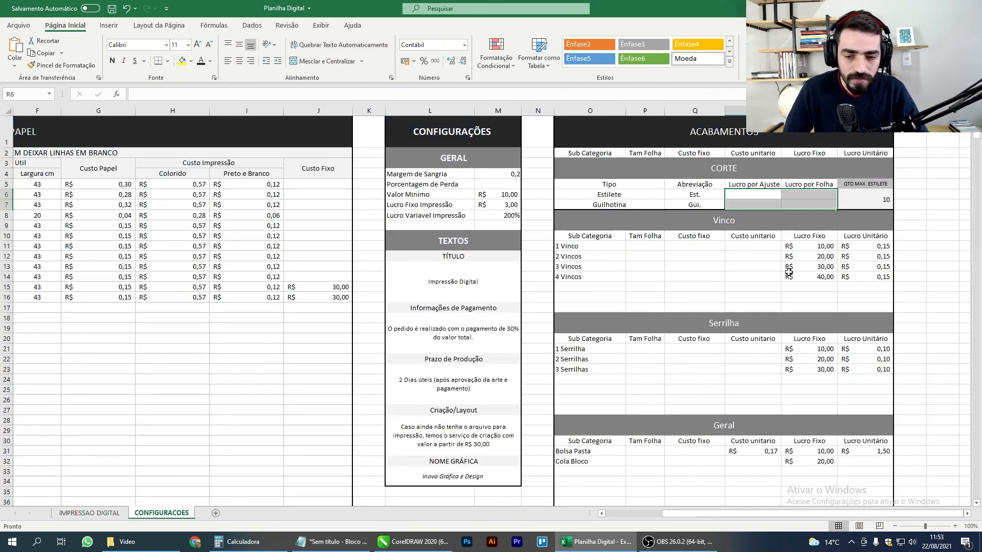
{"action": "key", "text": "ctrl+z"}
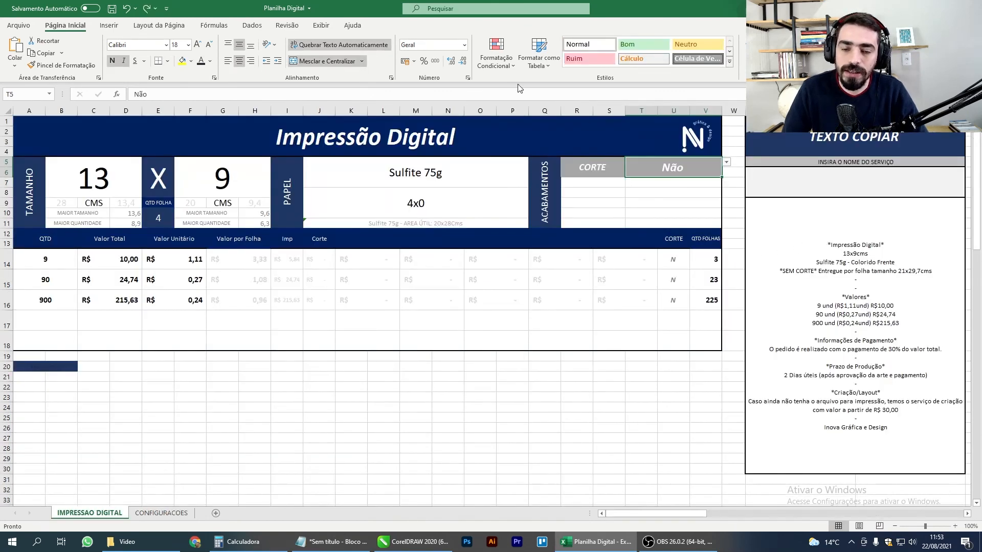